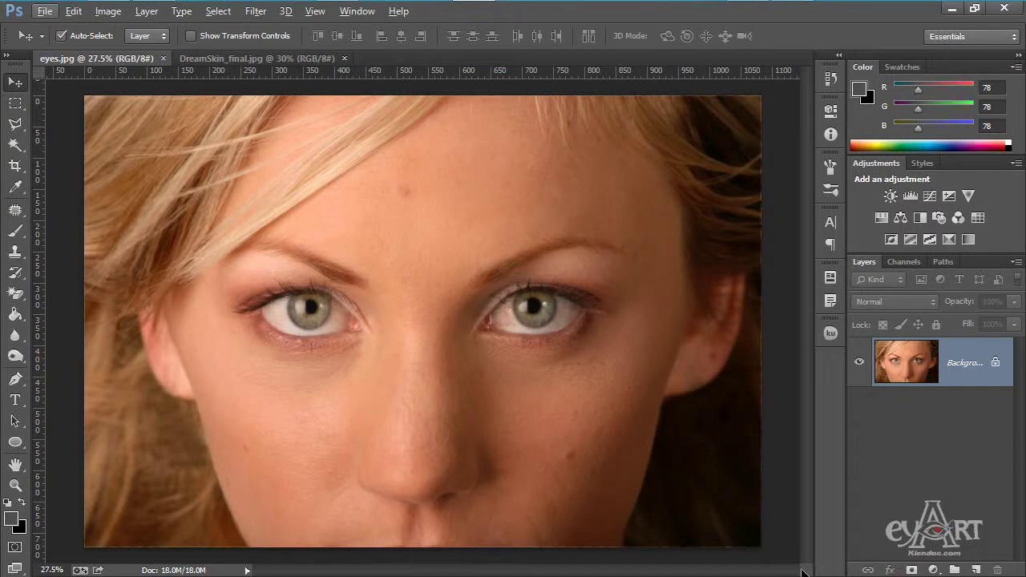
Open the cracked texture image 208463_3598.jpg from the TAI LIEU folder.
key(ctrl+o)
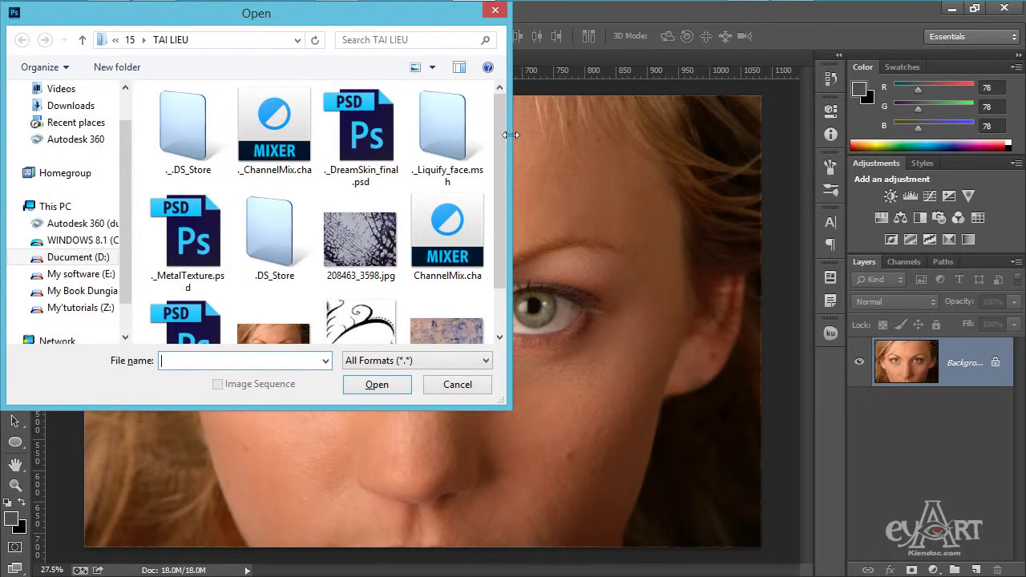
drag(502, 128, 506, 214)
click(336, 182)
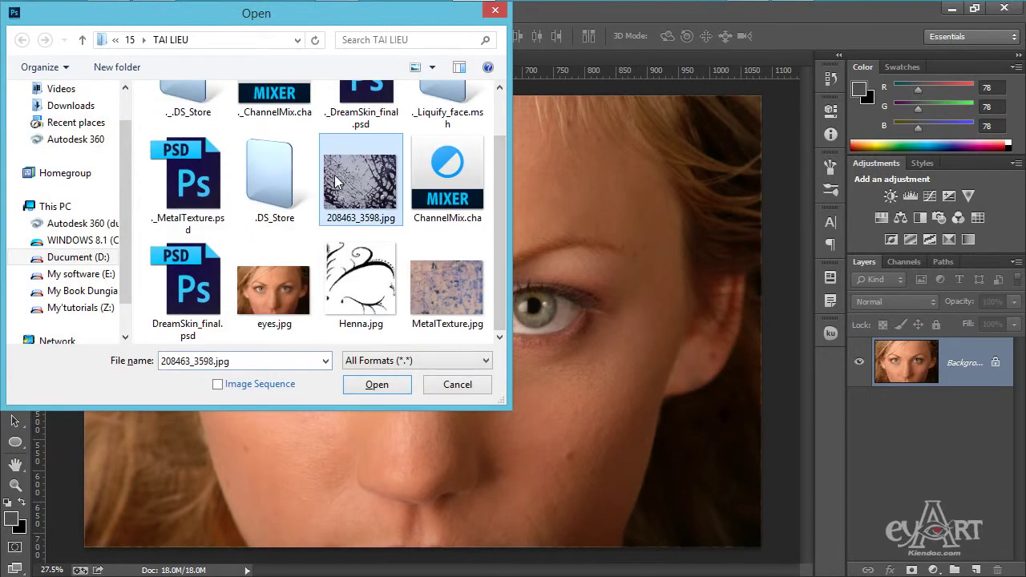
click(375, 385)
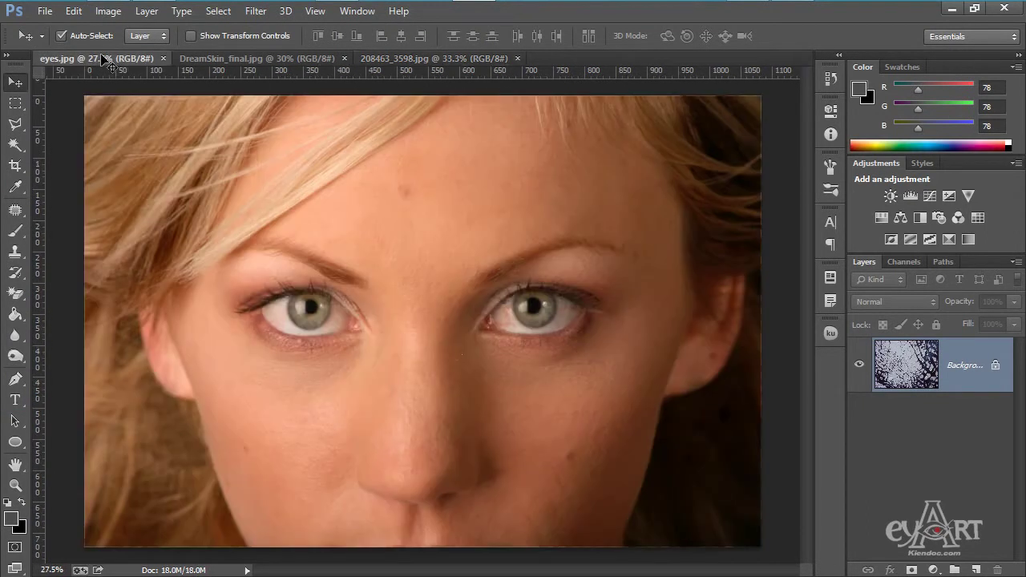
Paste the cracked texture into eyes.jpg as a new layer and move it to the photo's lower-right corner.
click(106, 58)
key(ctrl+v)
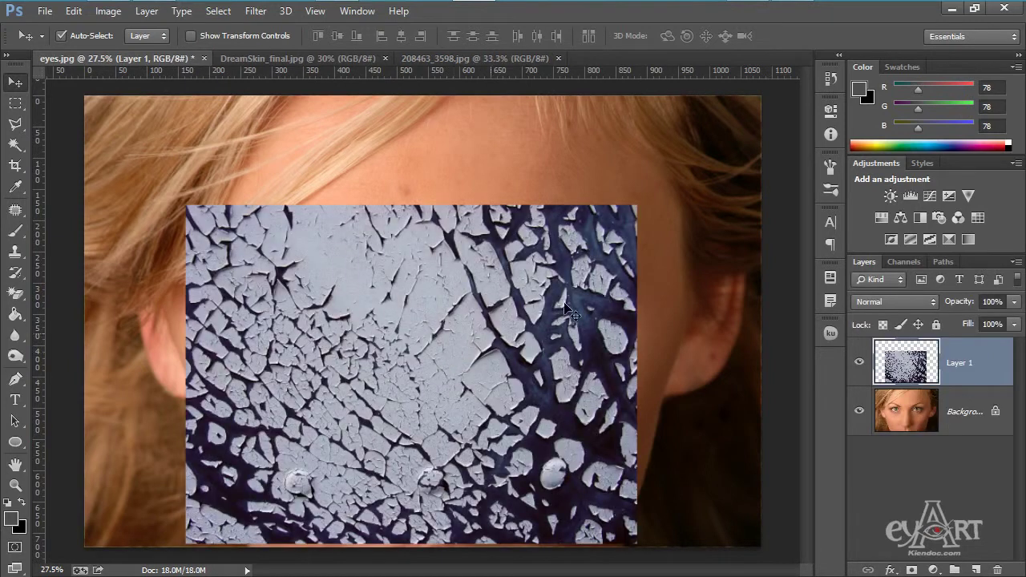
scroll(418, 335, down, 1)
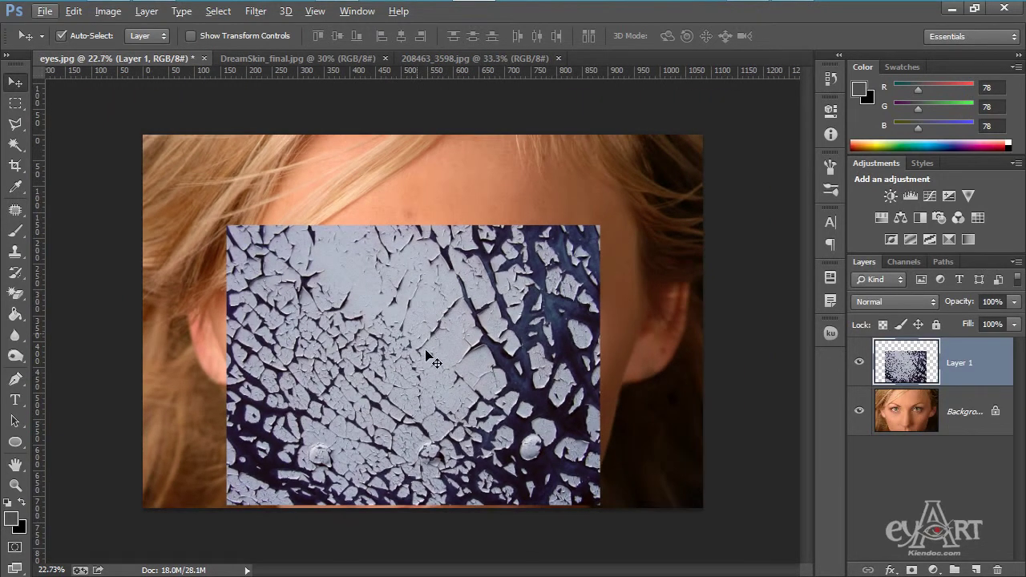
mouse_move(400, 376)
mouse_down()
mouse_move(528, 369)
mouse_move(507, 381)
mouse_up()
Set the texture layer's opacity to 45% and shift the texture over the middle of the face.
click(1014, 302)
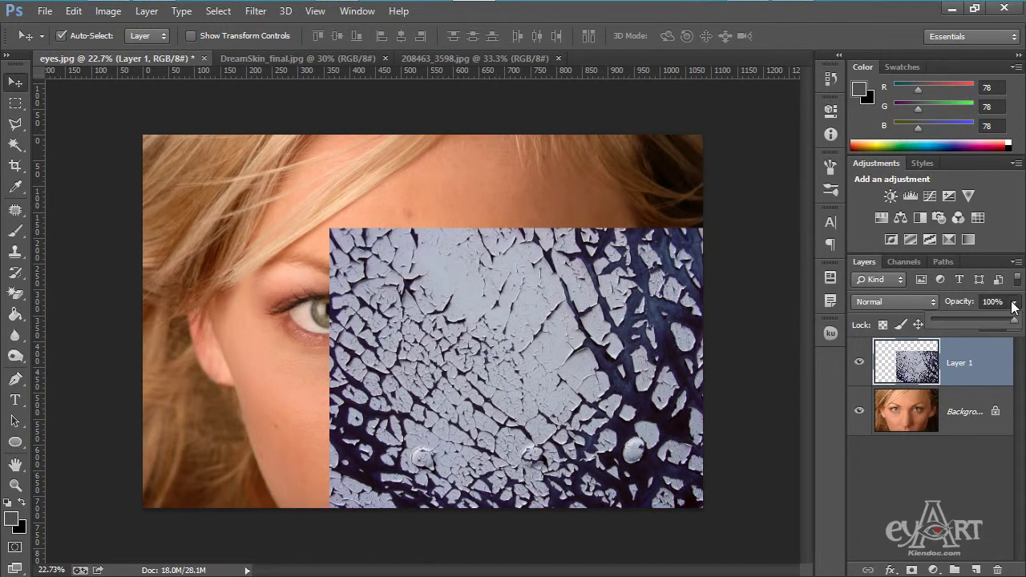
drag(1014, 320, 969, 321)
drag(594, 397, 537, 397)
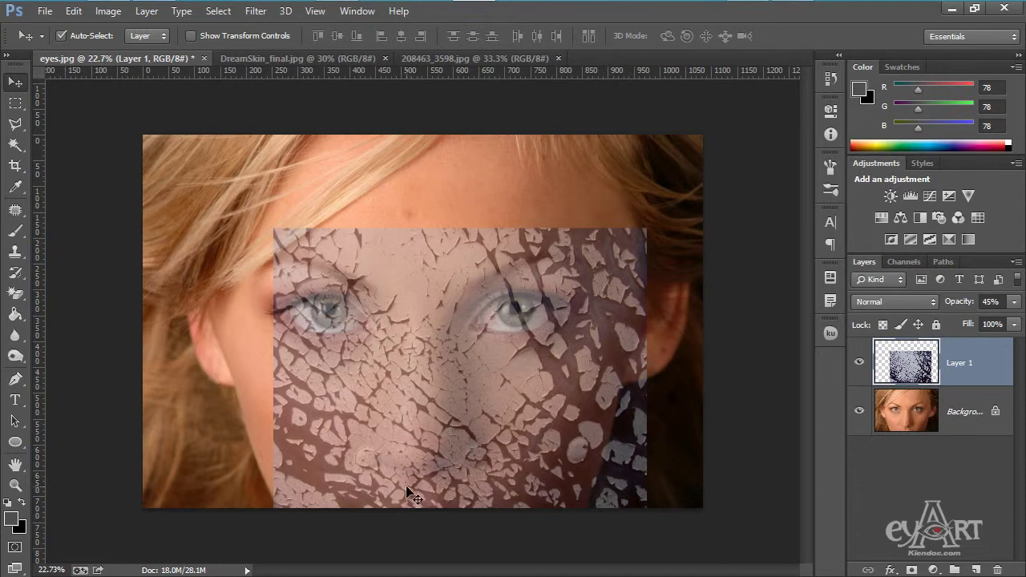
Convert the locked Background photo into a regular, editable layer with the default name.
click(970, 415)
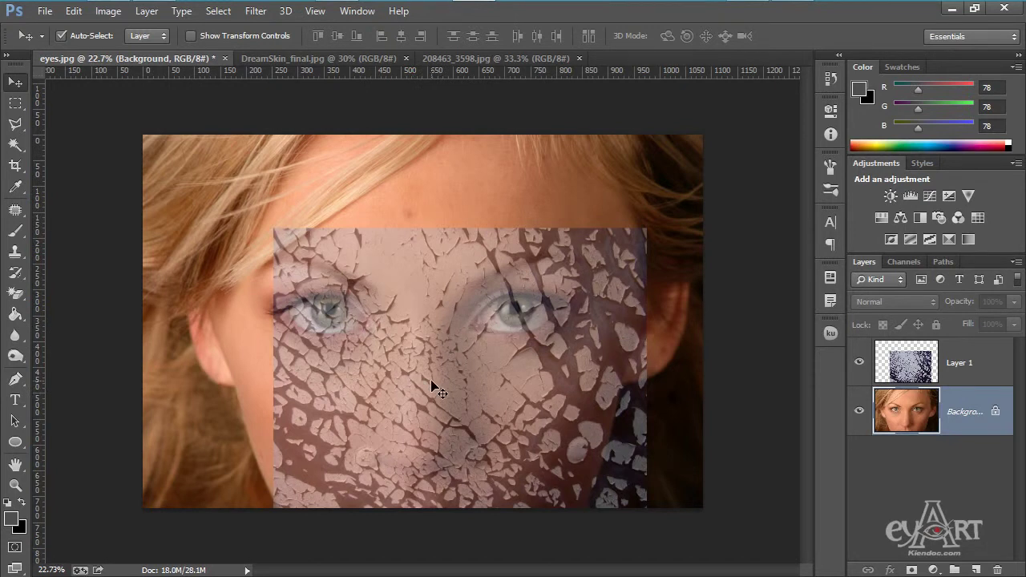
double_click(996, 414)
click(646, 257)
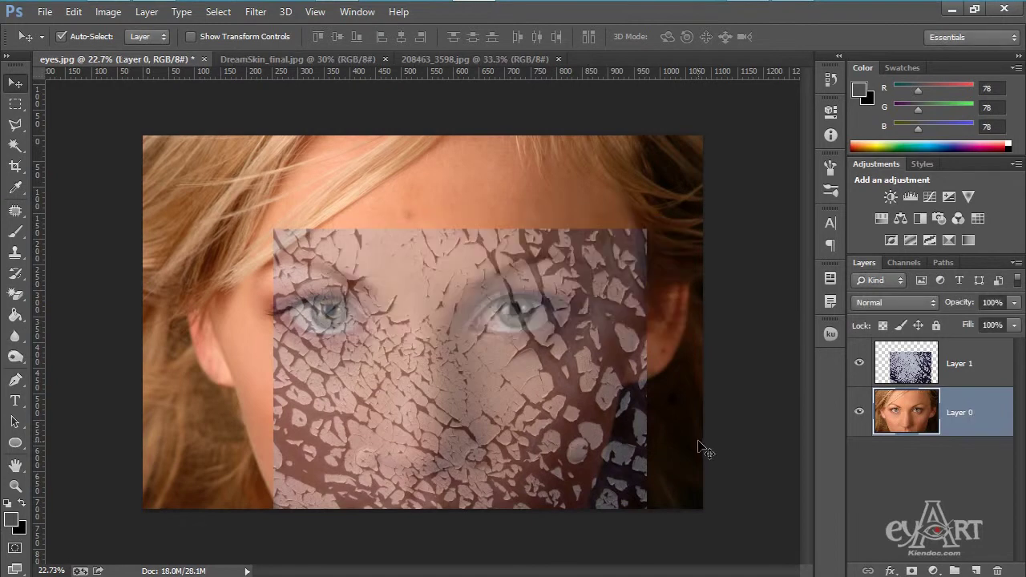
Place a vertical guide through the horizontal centre of the photo, using the layer's transform centre as reference.
key(ctrl+t)
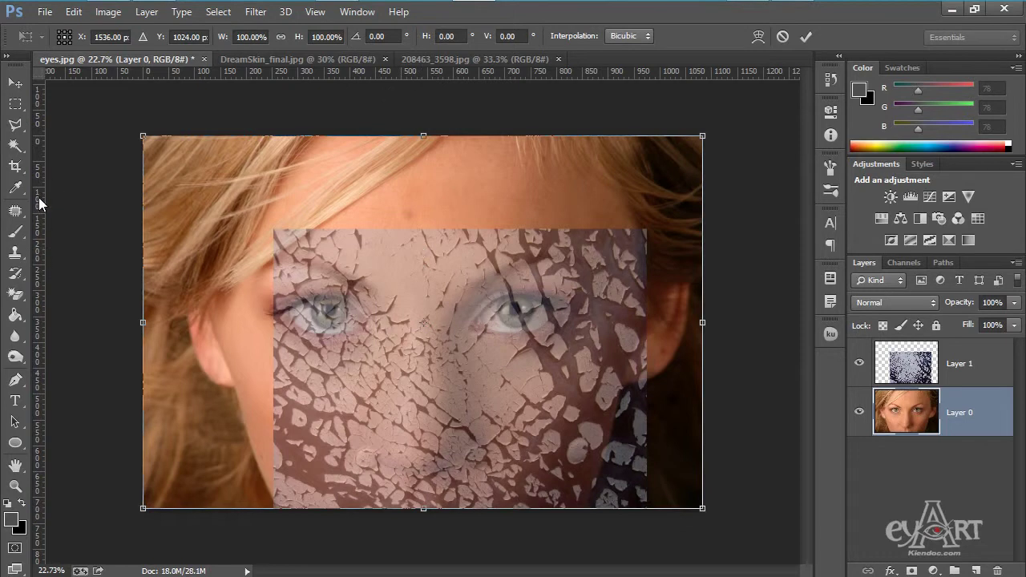
drag(39, 204, 423, 324)
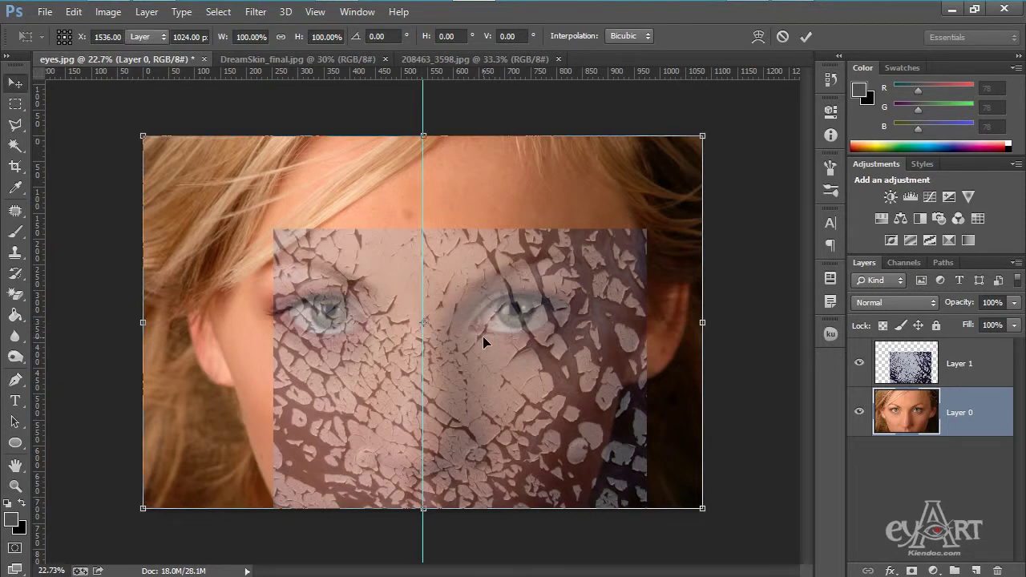
key(Return)
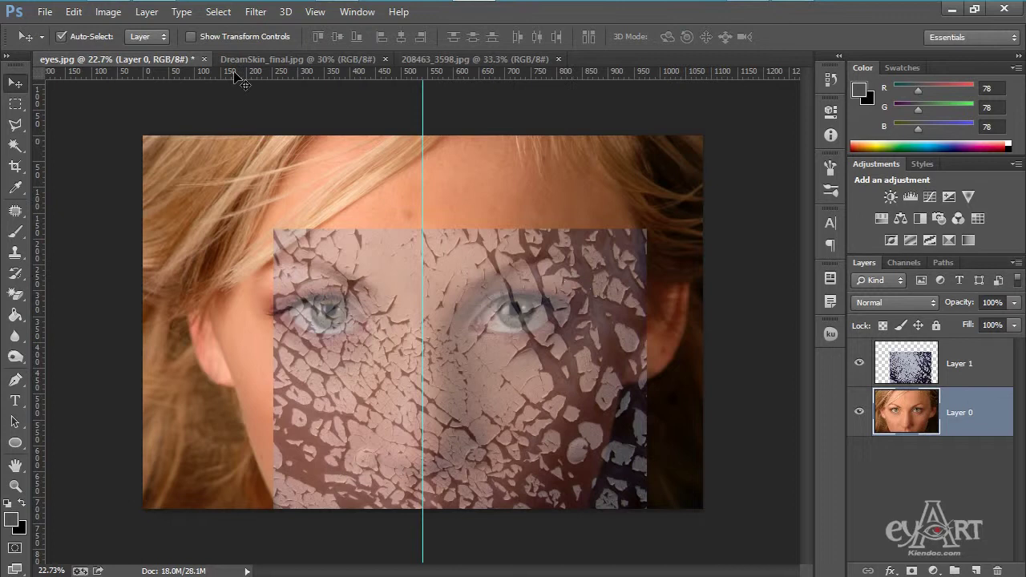
click(314, 11)
mouse_move(362, 271)
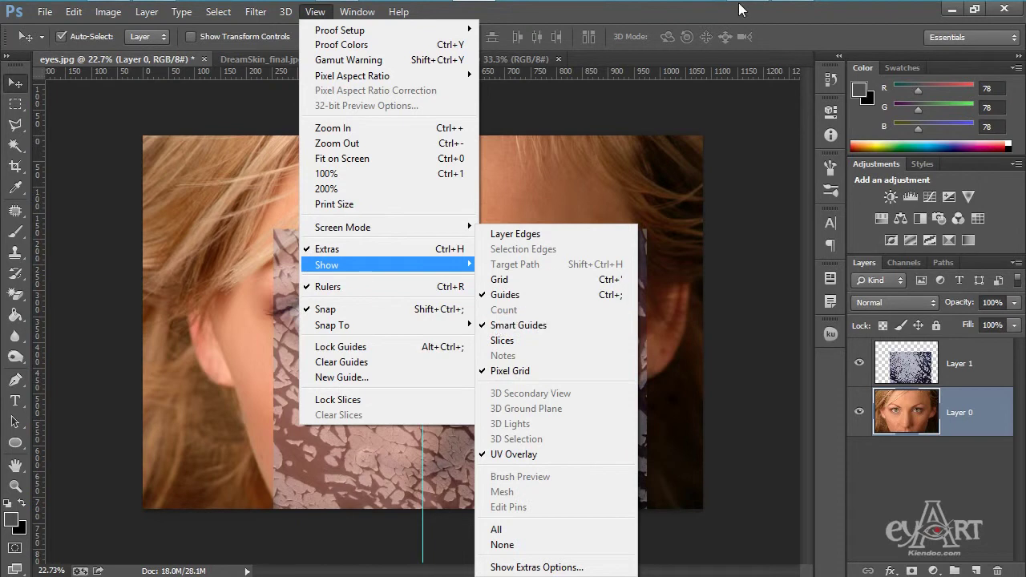
click(771, 15)
Delete the part of the texture layer left of the centre guide with a rectangular selection, then deselect.
click(15, 104)
click(981, 366)
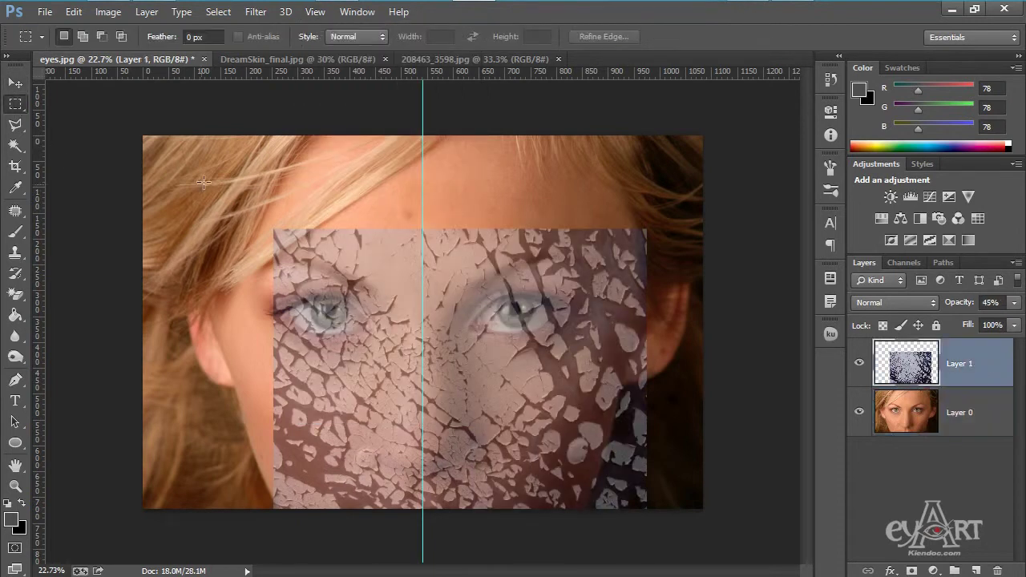
drag(209, 169, 424, 533)
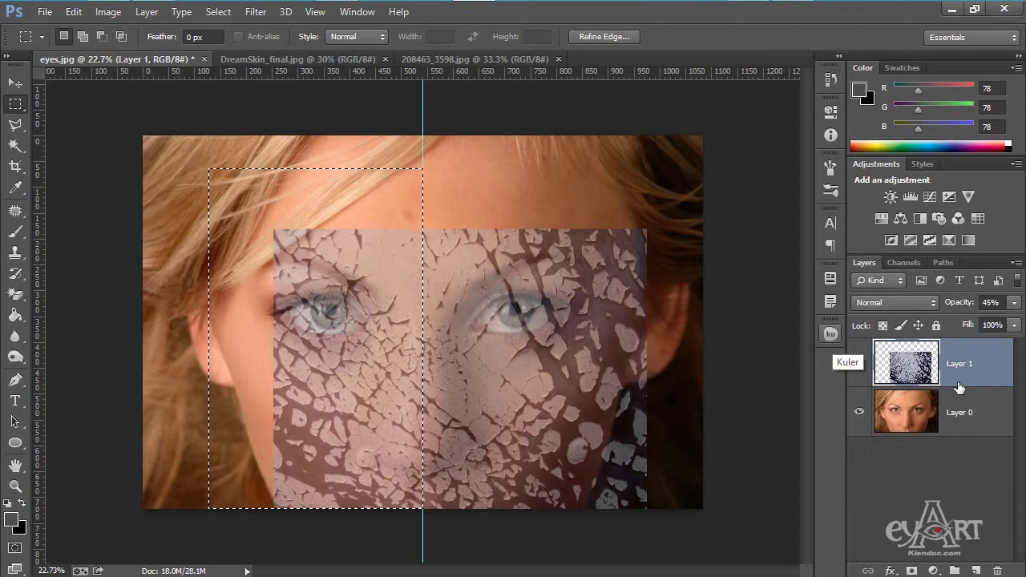
key(Delete)
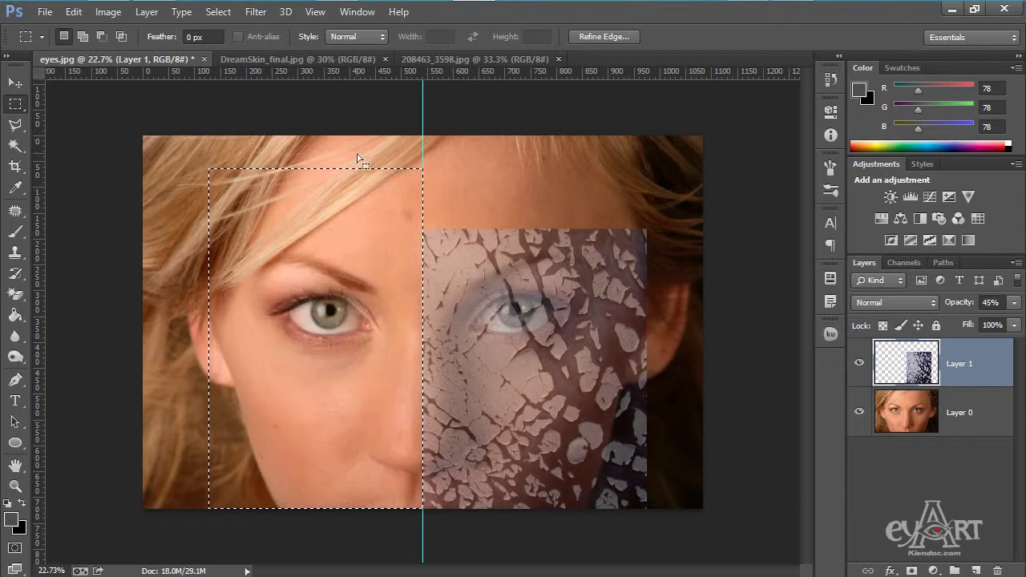
click(218, 11)
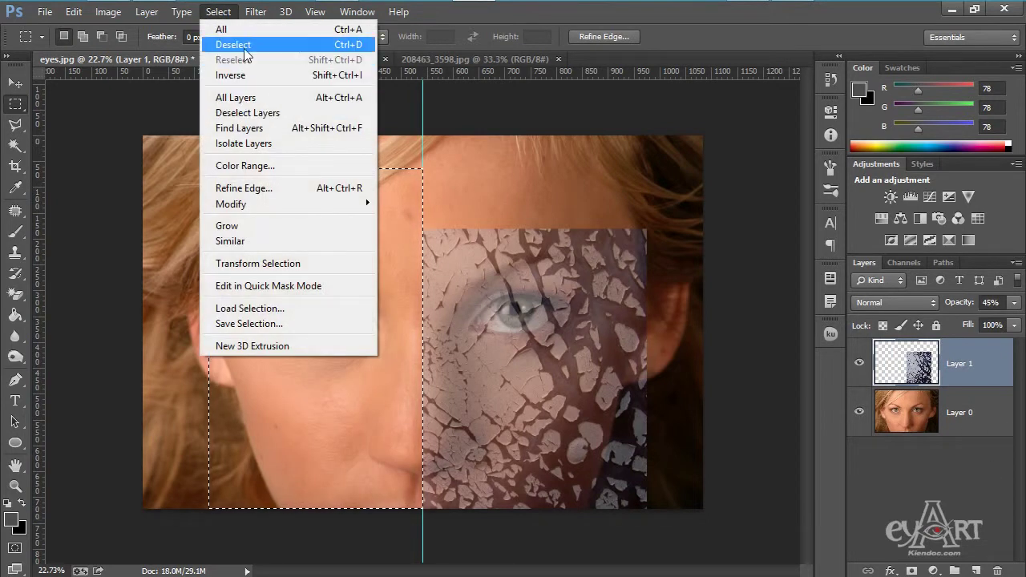
click(343, 45)
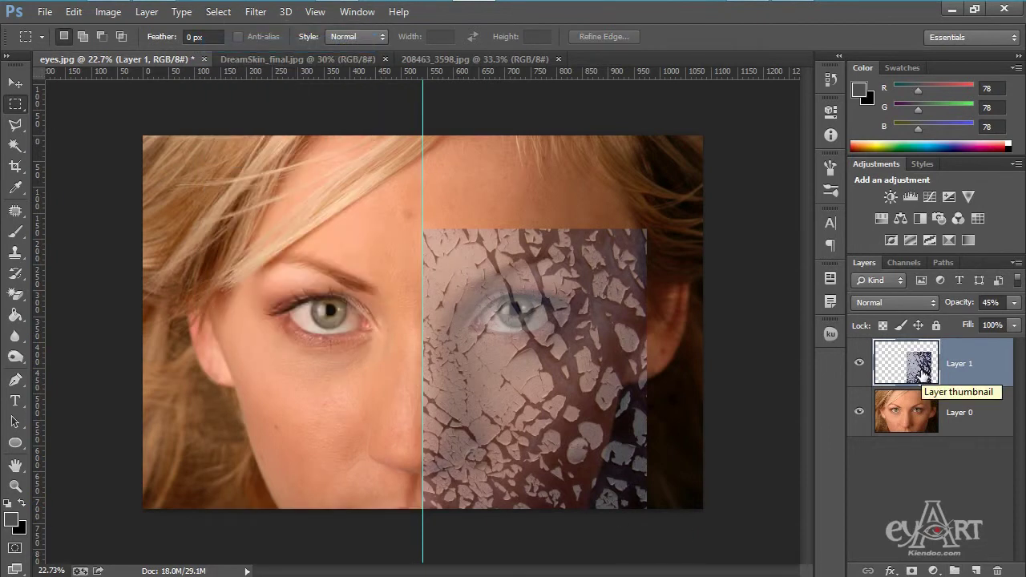
Duplicate the half-texture layer and flip the copy horizontally about the centre guide, with the reference point at X 1536 px.
drag(980, 370, 975, 571)
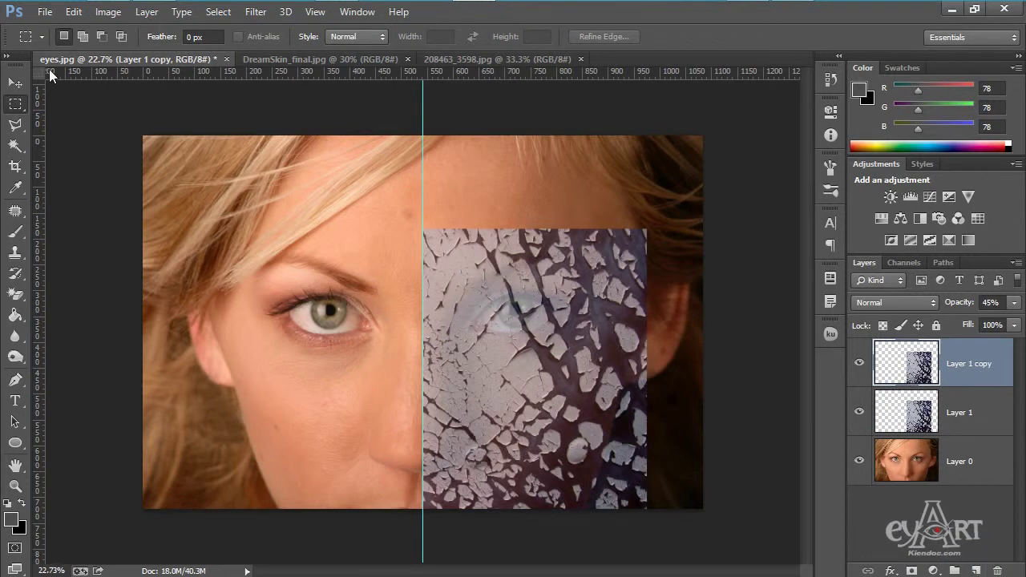
click(73, 12)
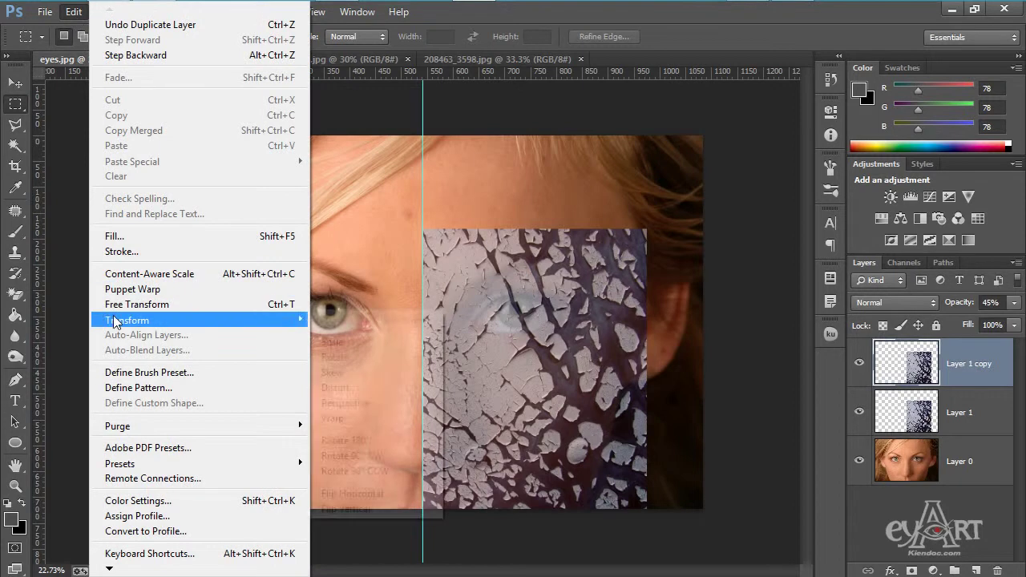
click(174, 313)
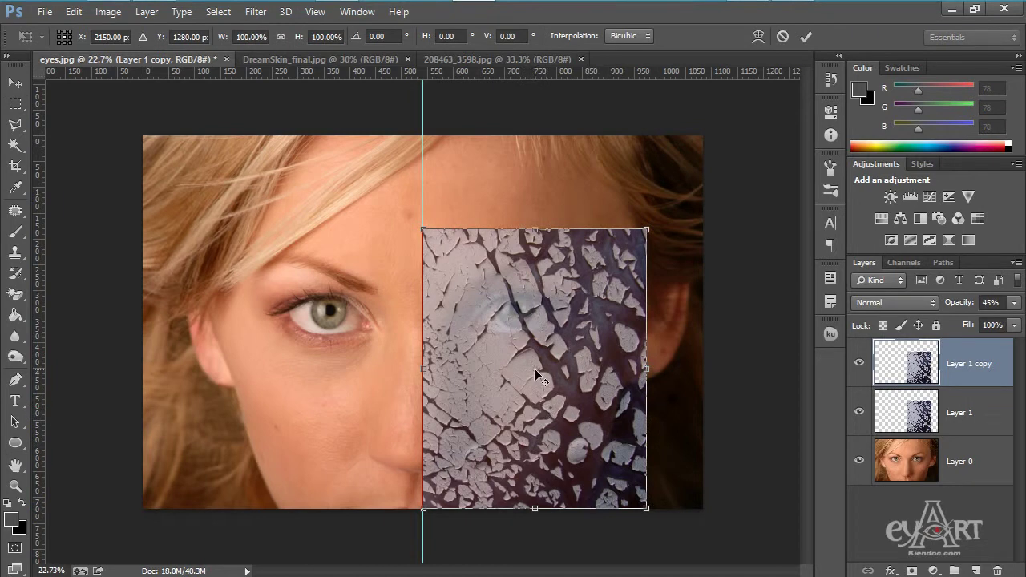
drag(537, 375, 428, 373)
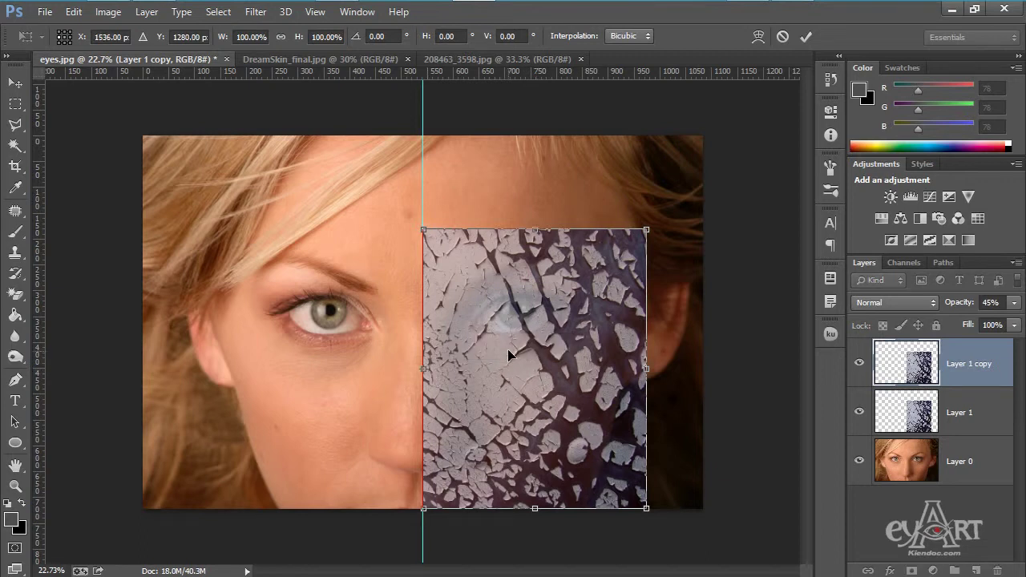
right_click(509, 350)
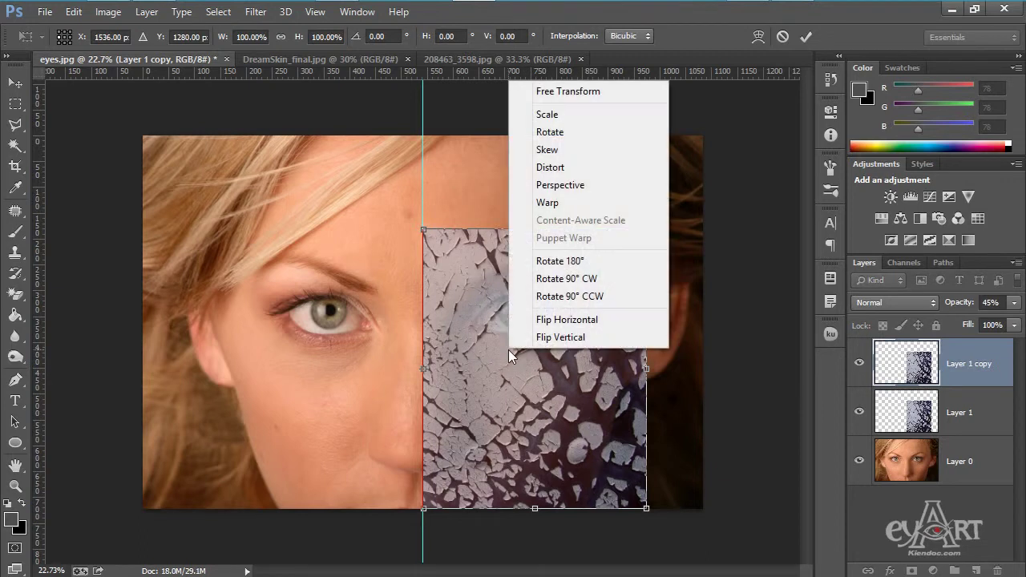
click(580, 321)
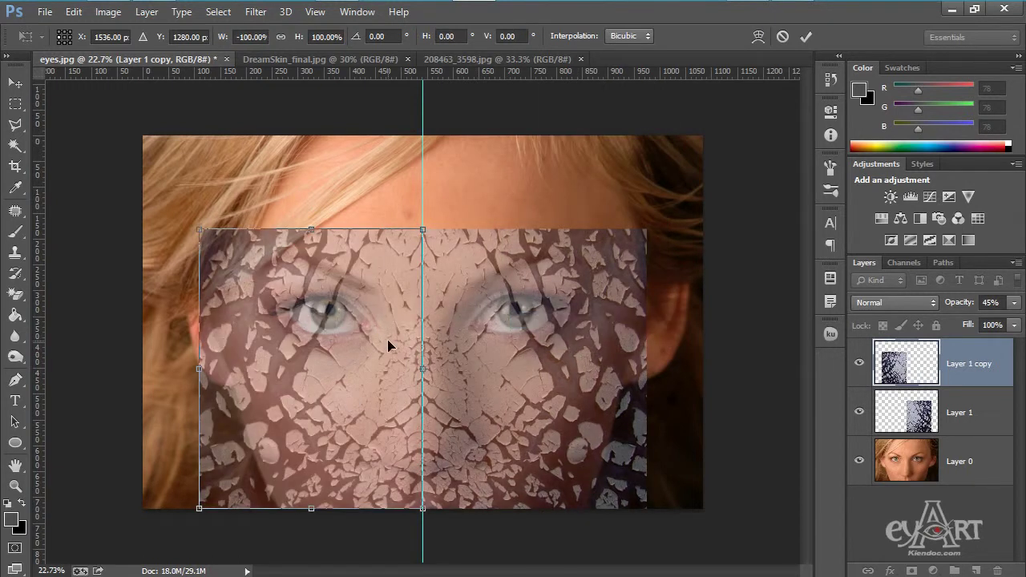
key(m)
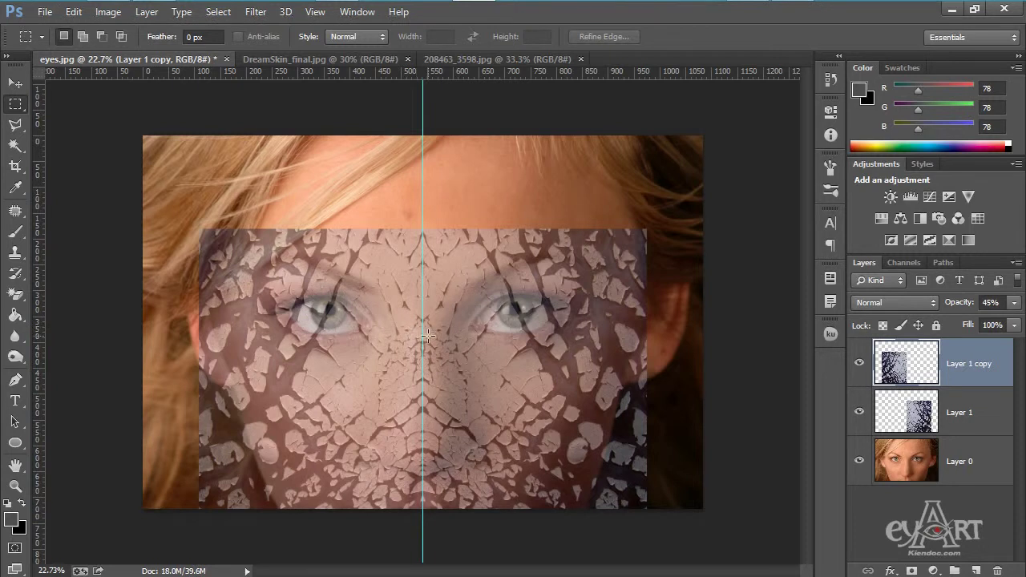
Hide the guides to inspect the seam between the mirrored halves, and compare with the finished image DreamSkin_final.jpg.
scroll(423, 324, up, 5)
scroll(424, 337, up, 3)
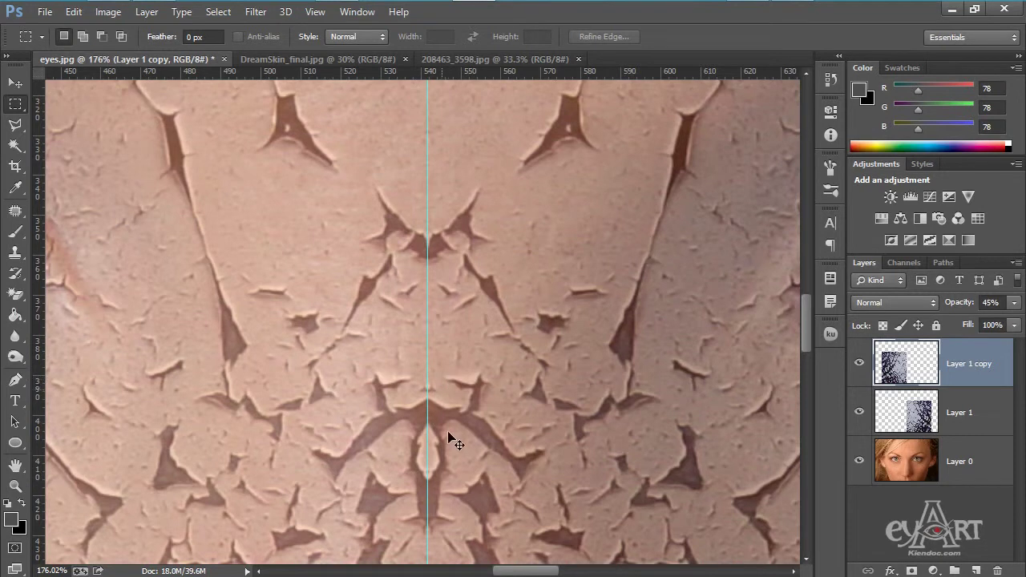
key(ctrl+semicolon)
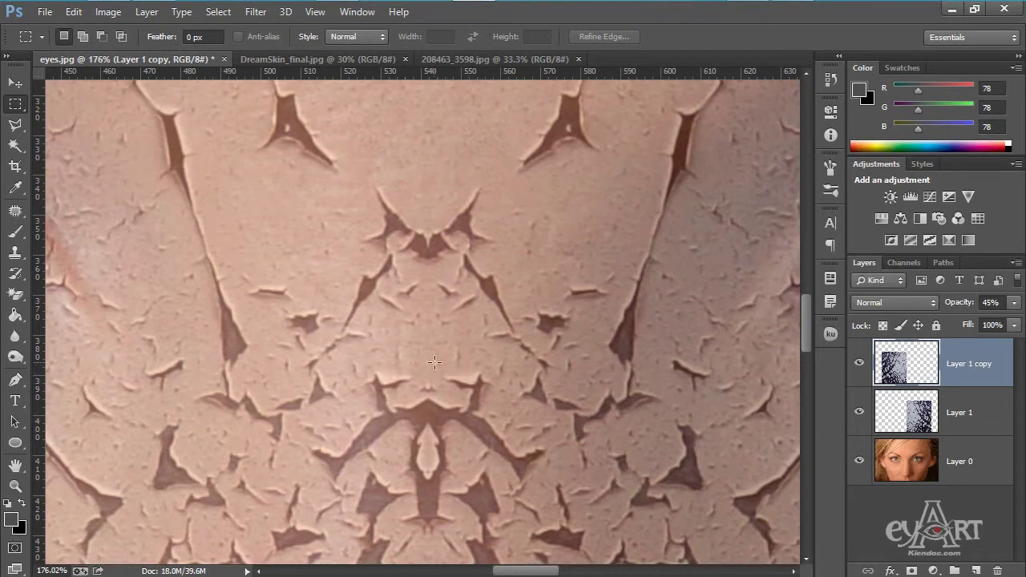
scroll(434, 364, down, 10)
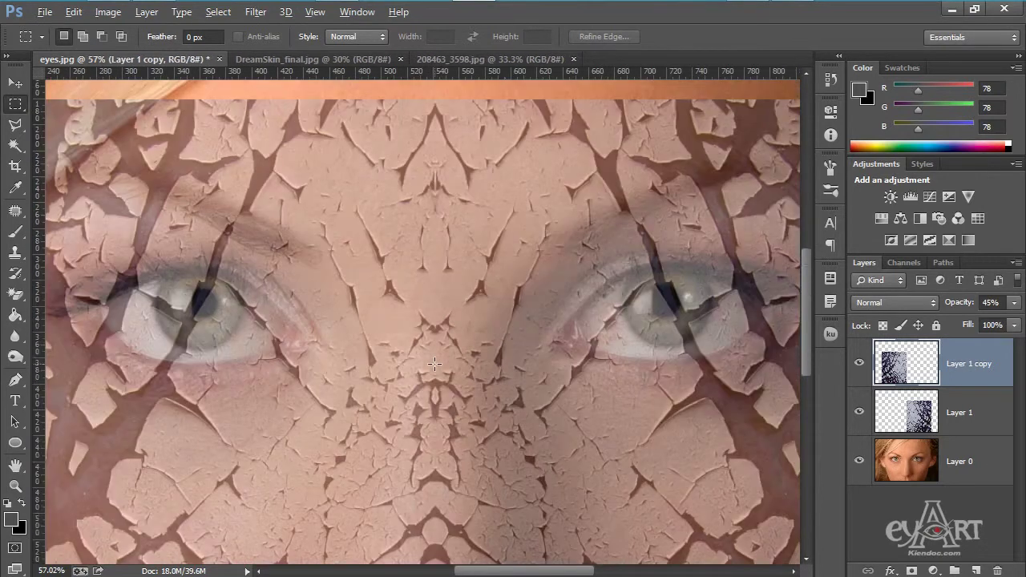
scroll(434, 365, up, 1)
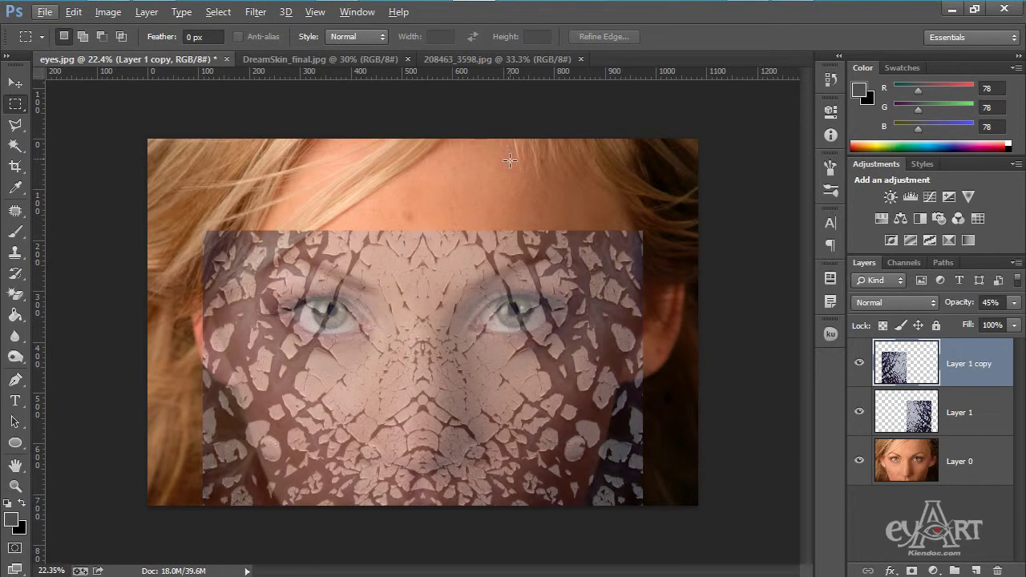
click(334, 59)
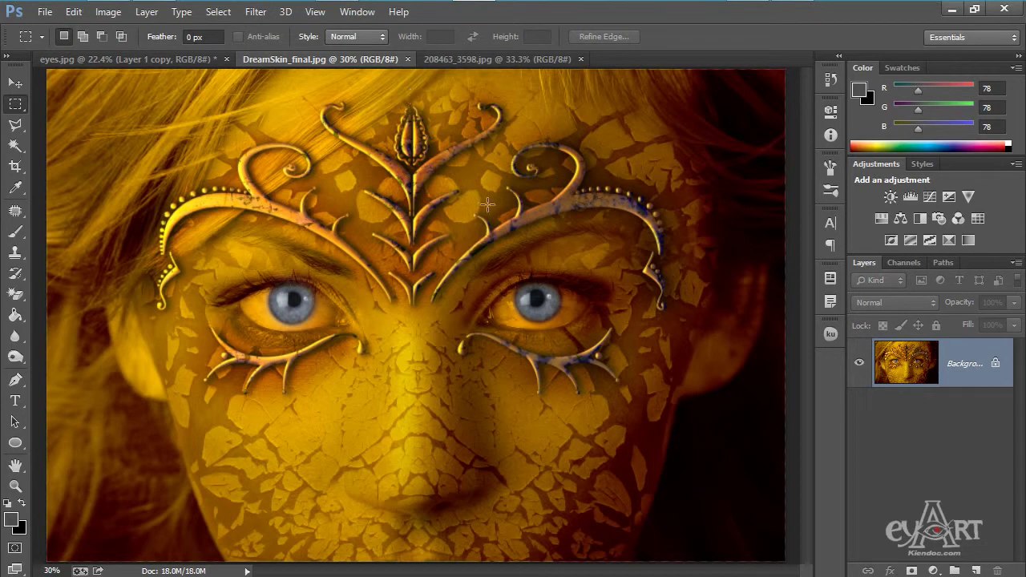
click(178, 58)
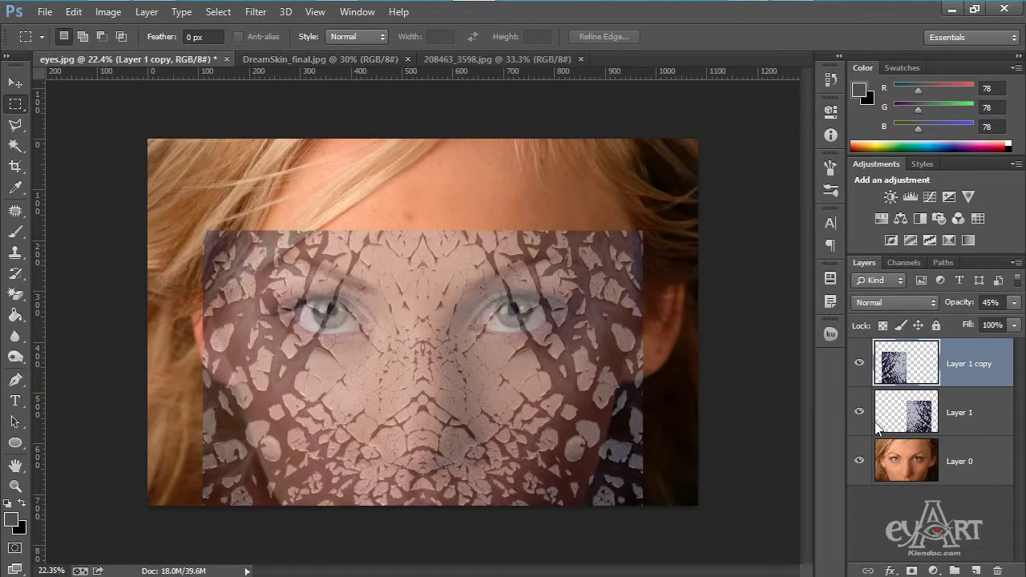
Copy a rectangular piece of Layer 1 around the right-hand eye to a new layer and move it to the top of the stack.
click(956, 413)
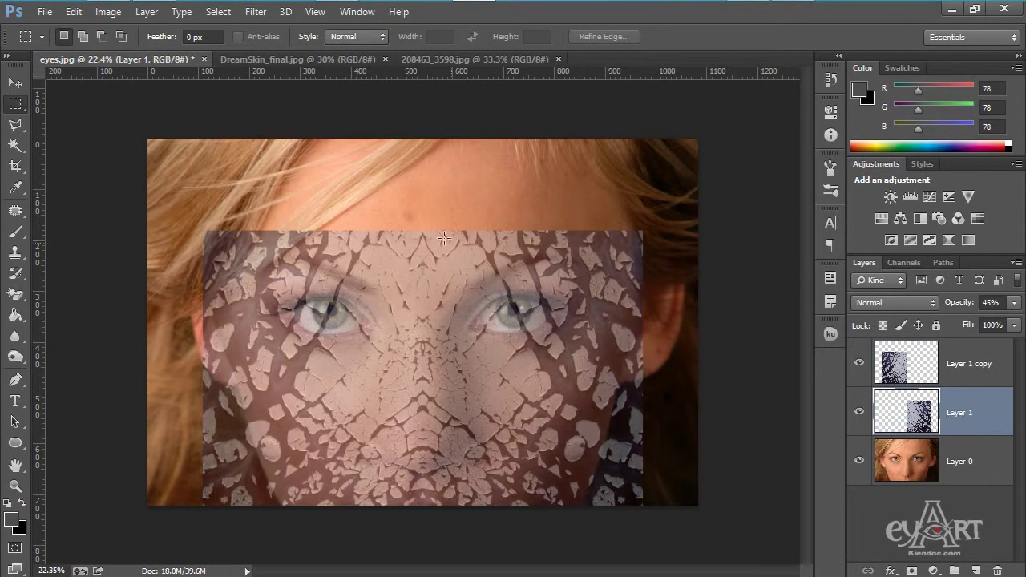
drag(470, 200, 618, 463)
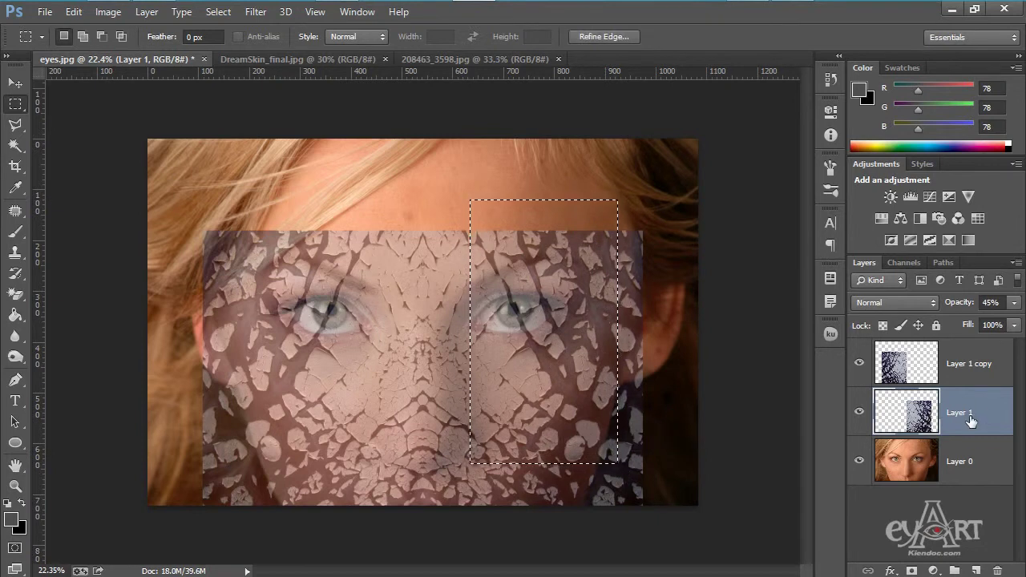
key(ctrl+j)
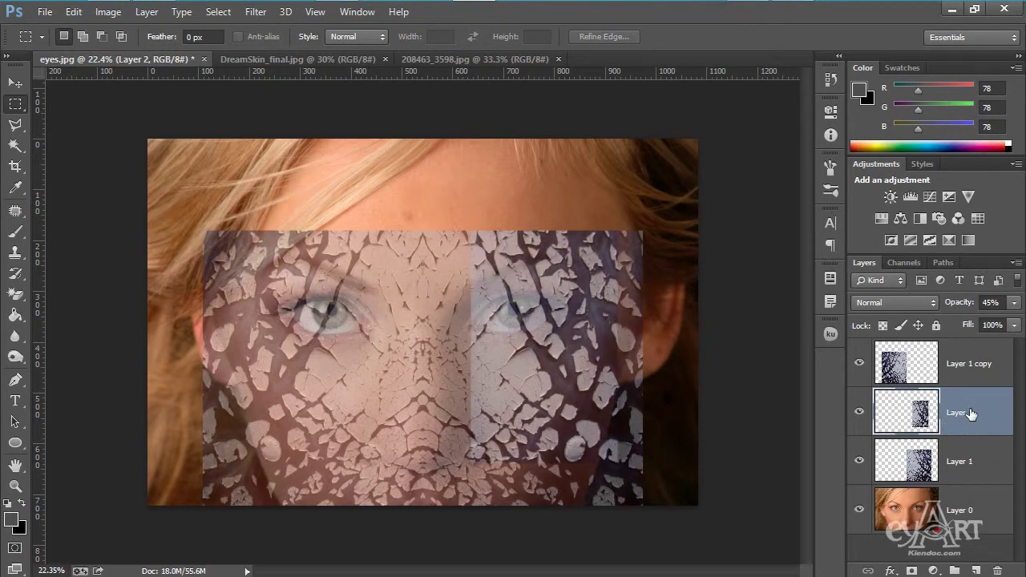
drag(991, 417, 980, 344)
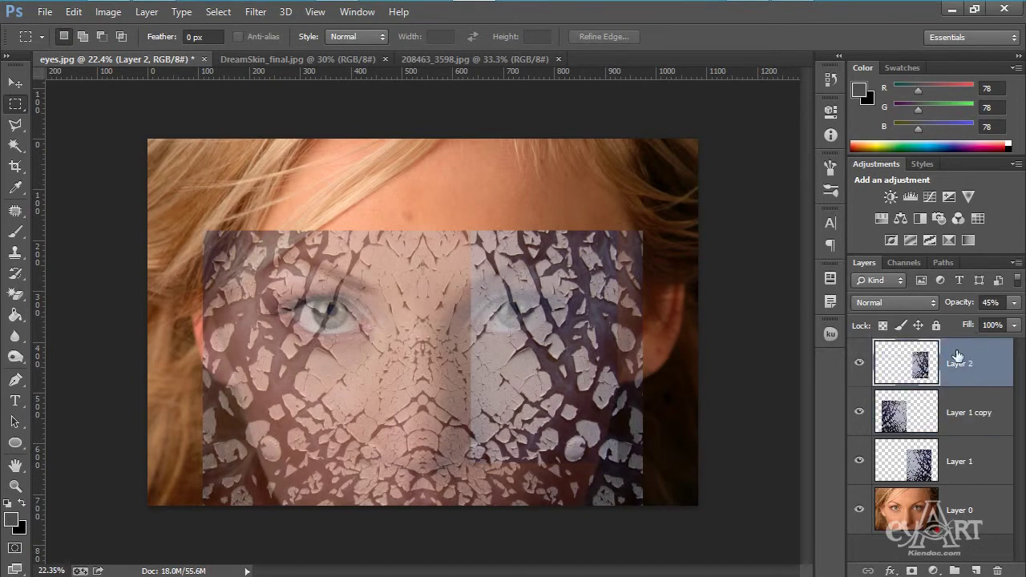
Try merging Layer 1 copy with Layer 1, and undo the merge.
click(963, 414)
shift+click(974, 470)
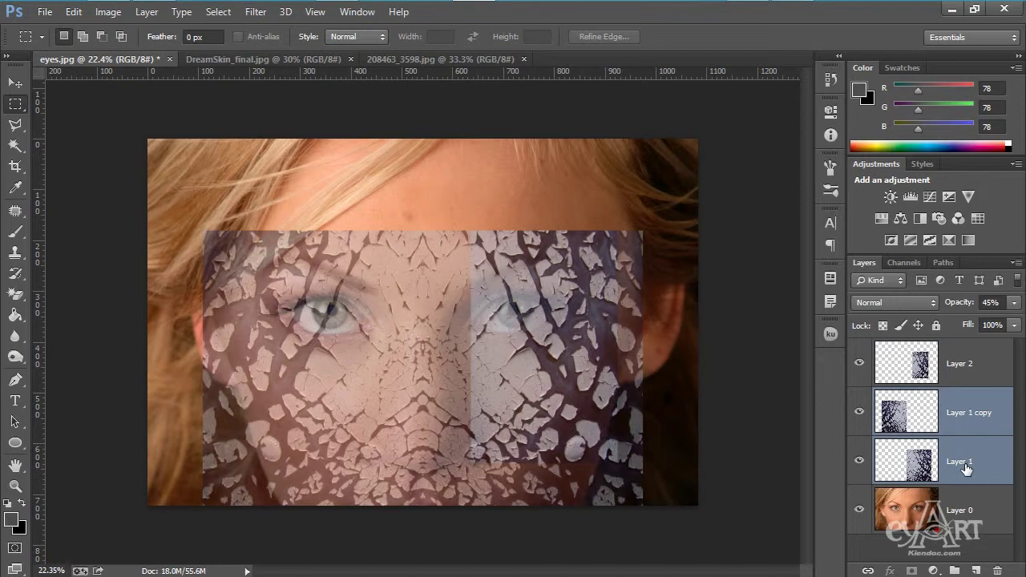
key(ctrl+e)
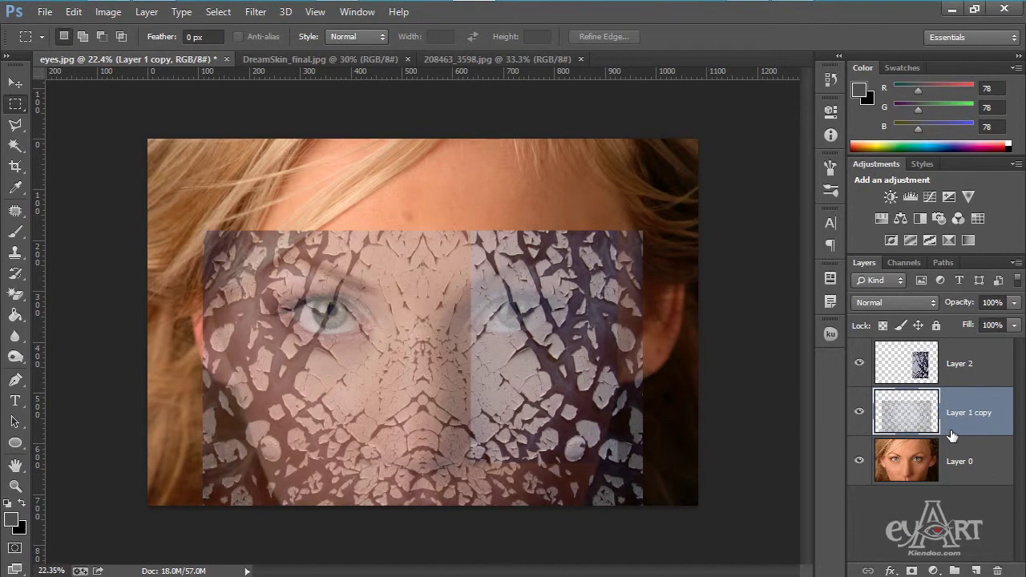
key(ctrl+z)
Set the opacity of both Layer 1 copy and Layer 1 to 100%.
click(952, 433)
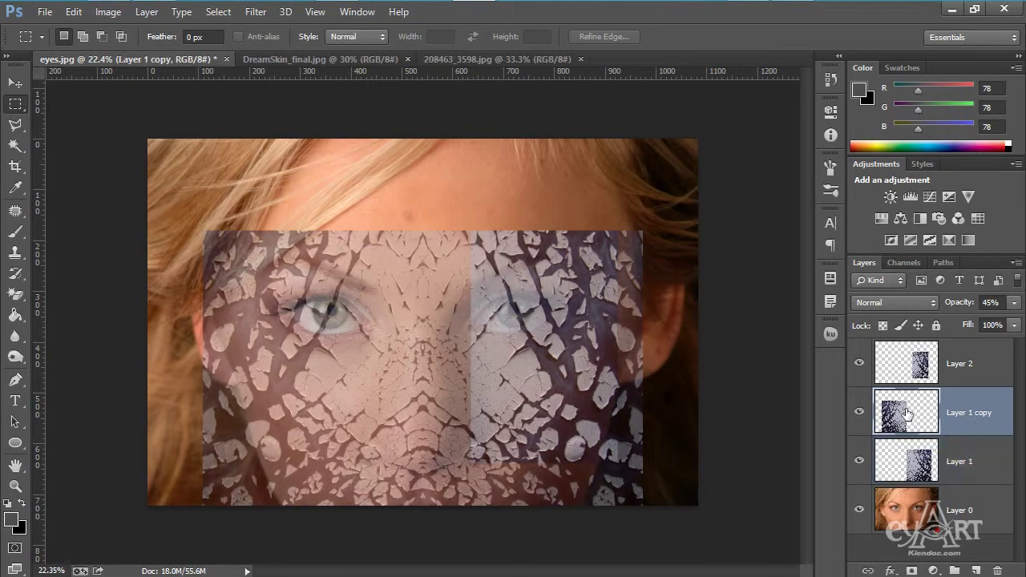
click(1014, 304)
drag(971, 322, 1017, 323)
click(977, 446)
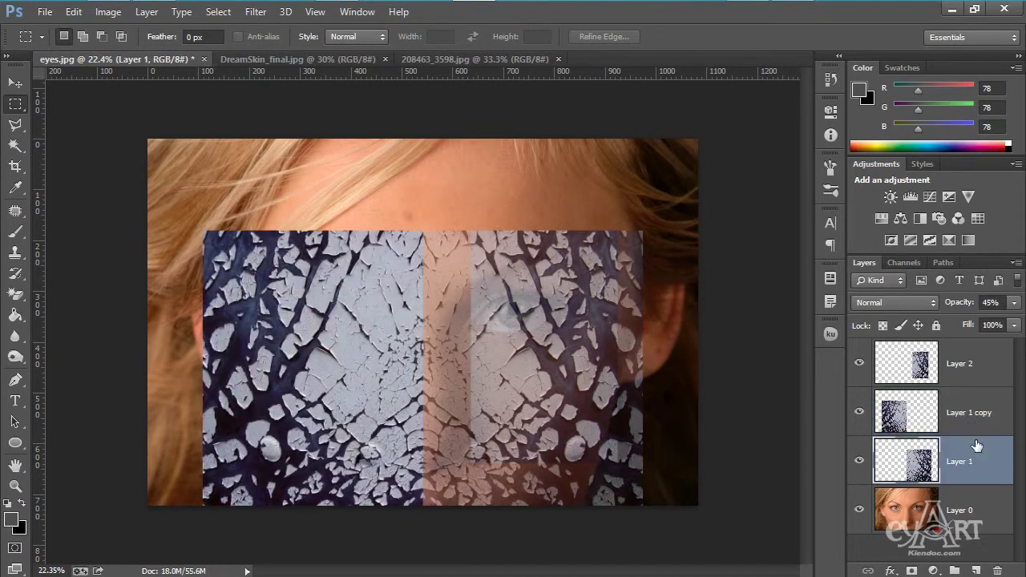
click(1014, 303)
drag(972, 322, 1016, 323)
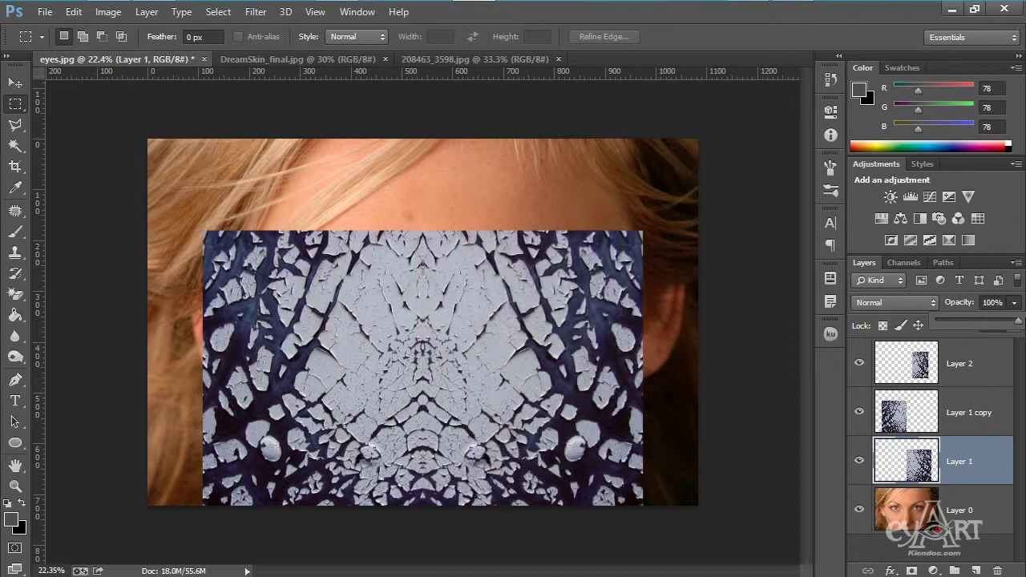
Merge Layer 1 copy and Layer 1 into a single face texture layer.
click(979, 409)
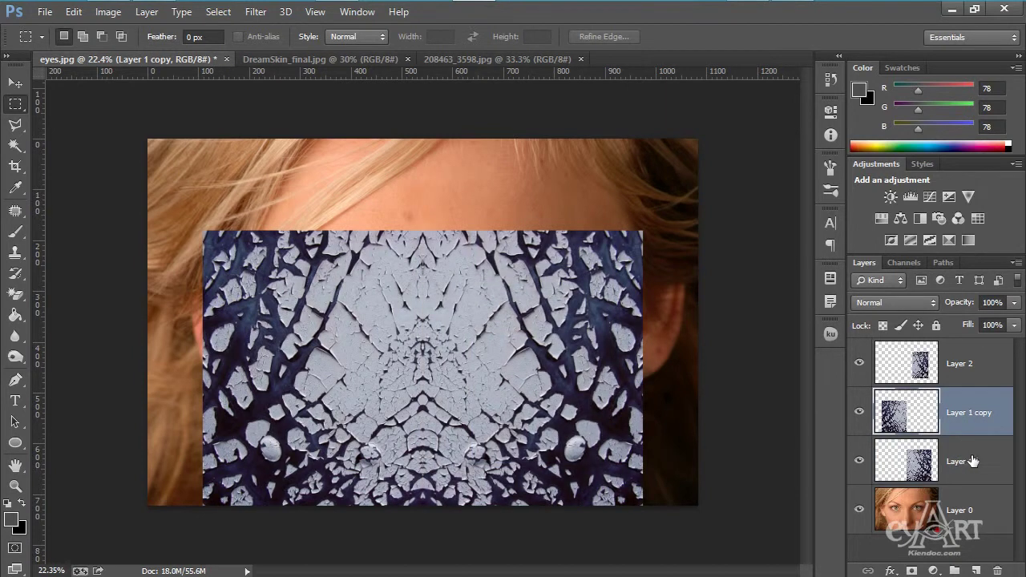
shift+click(963, 462)
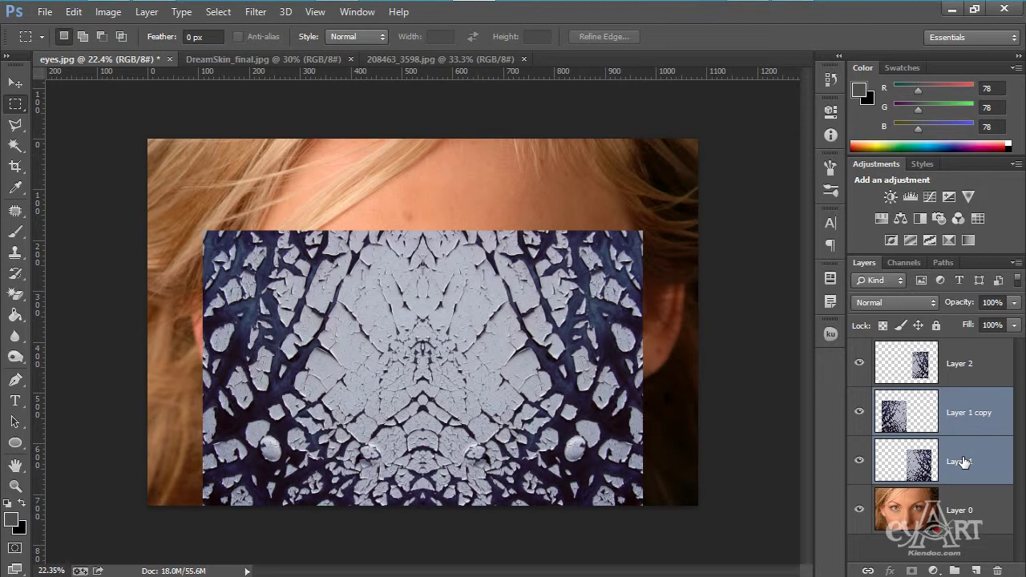
click(1017, 264)
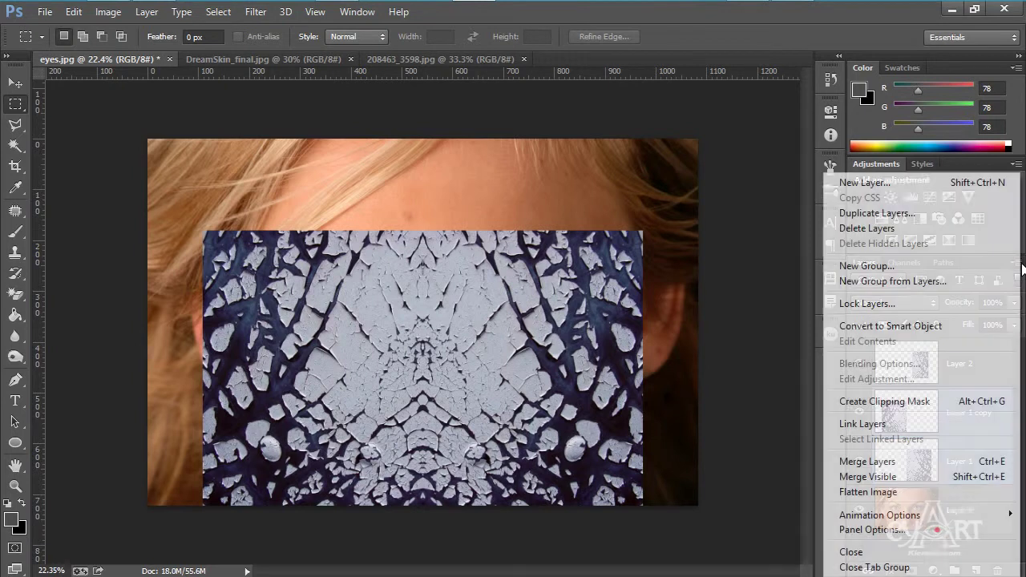
click(994, 465)
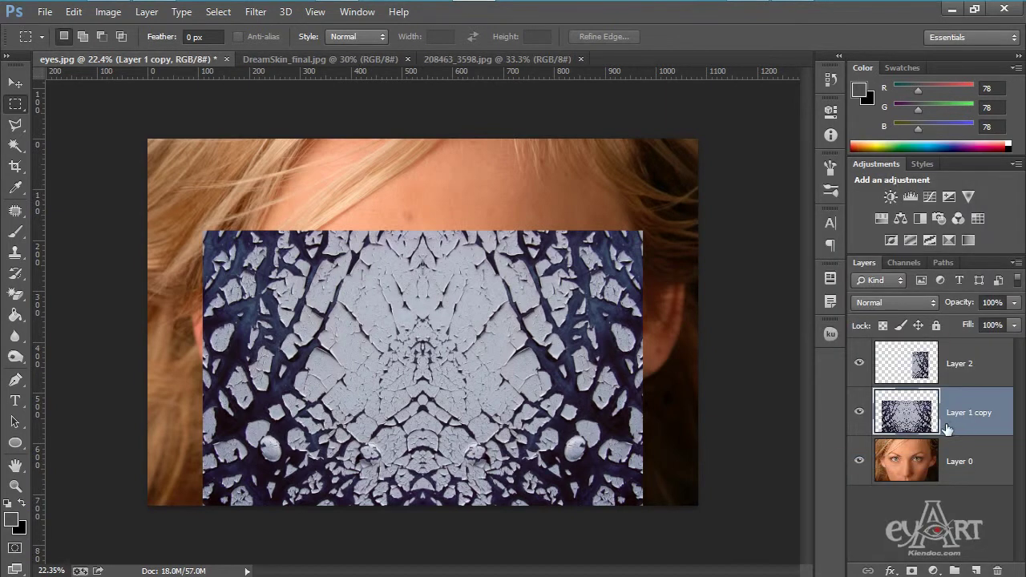
Rotate Layer 2 by 90° and move it up over the right half of the forehead.
click(904, 361)
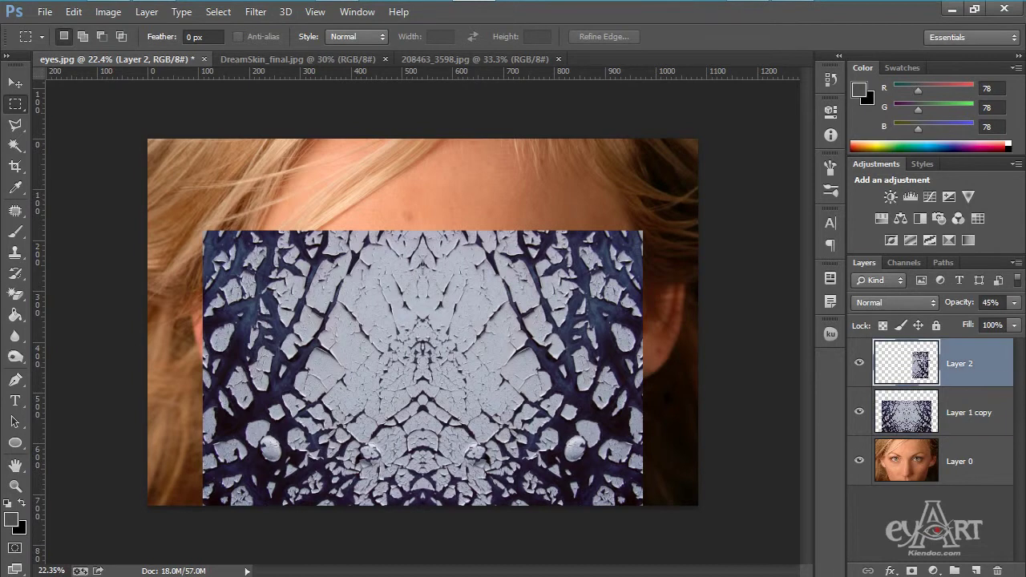
key(ctrl+t)
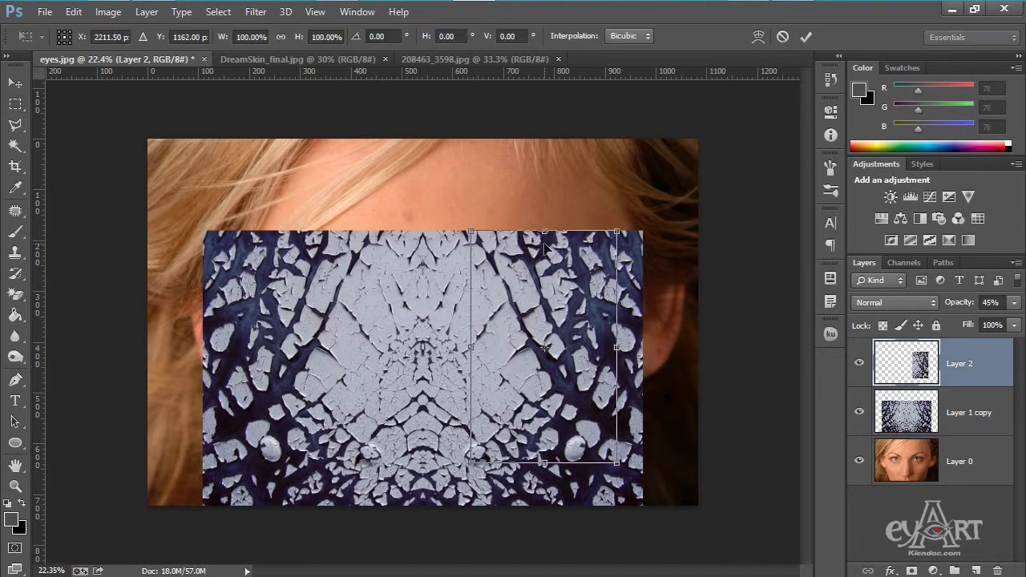
drag(635, 222, 760, 482)
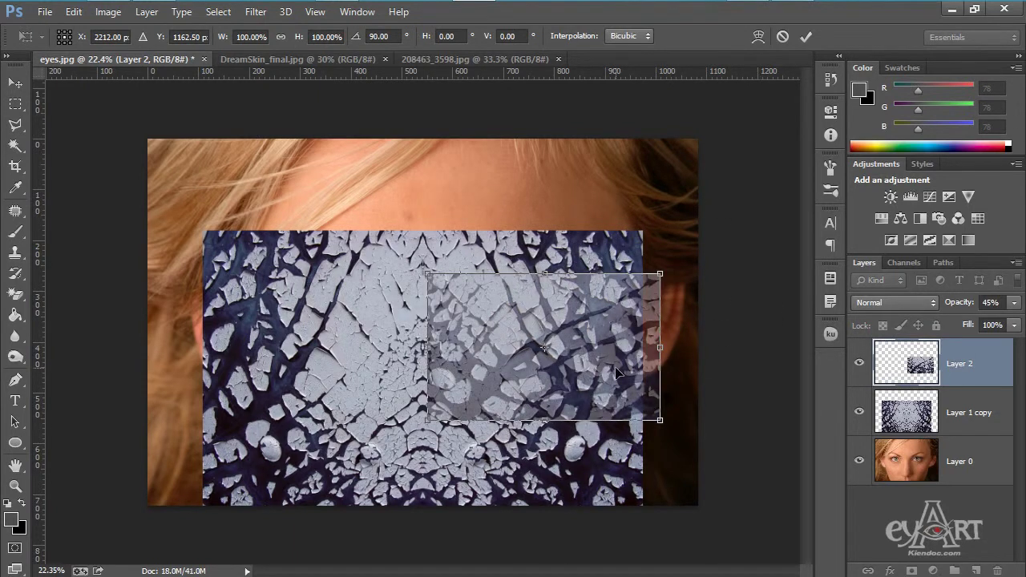
key(Return)
key(m)
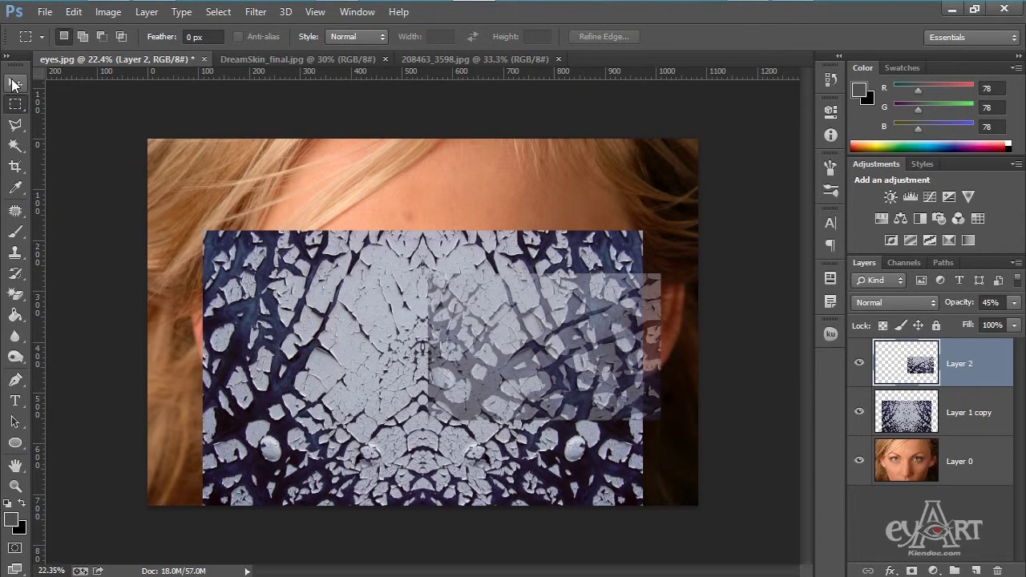
click(15, 83)
drag(548, 366, 535, 177)
Set the opacity of the merged face texture, Layer 1 copy, to 50%.
click(494, 358)
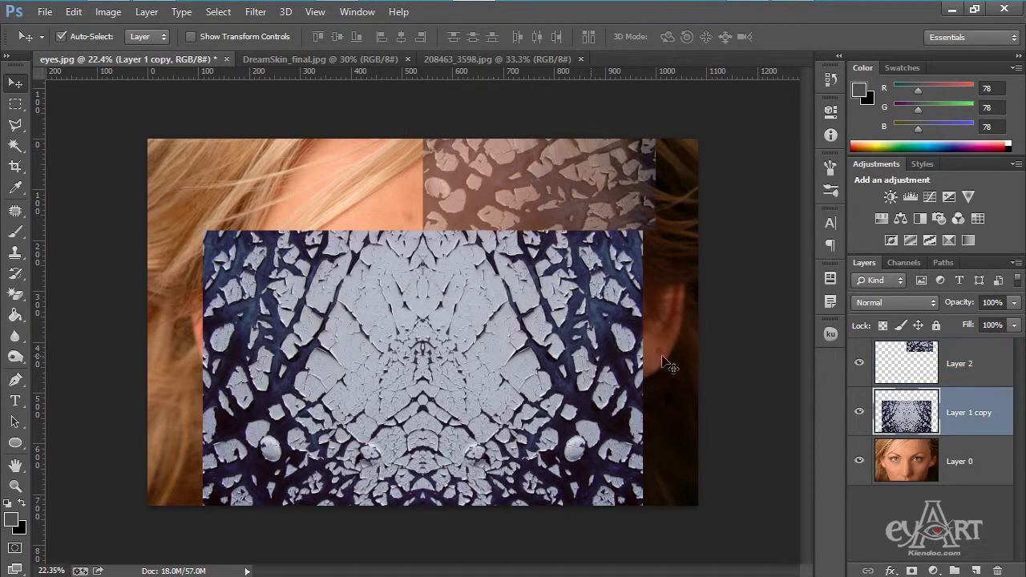
click(1001, 303)
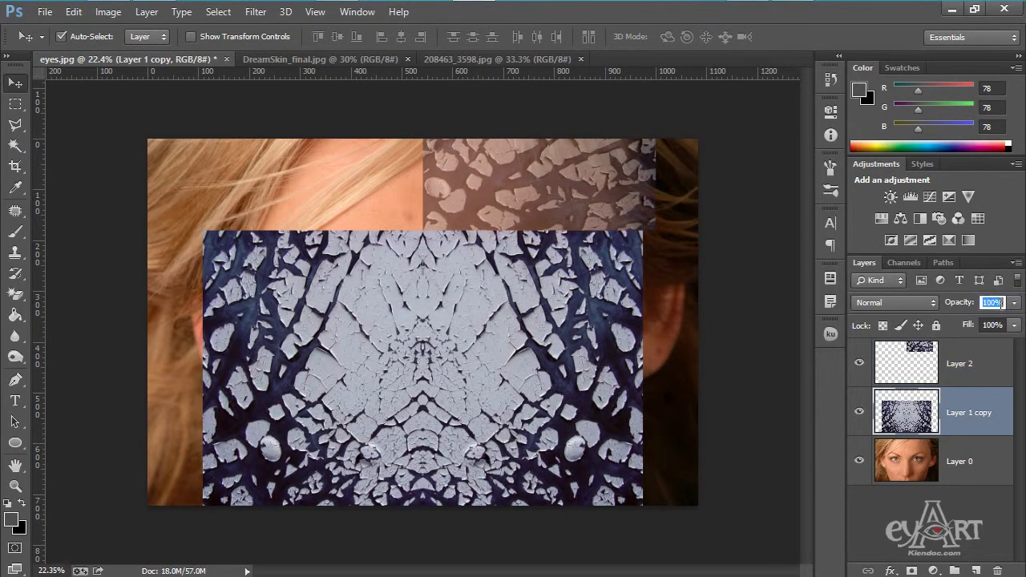
text(50)
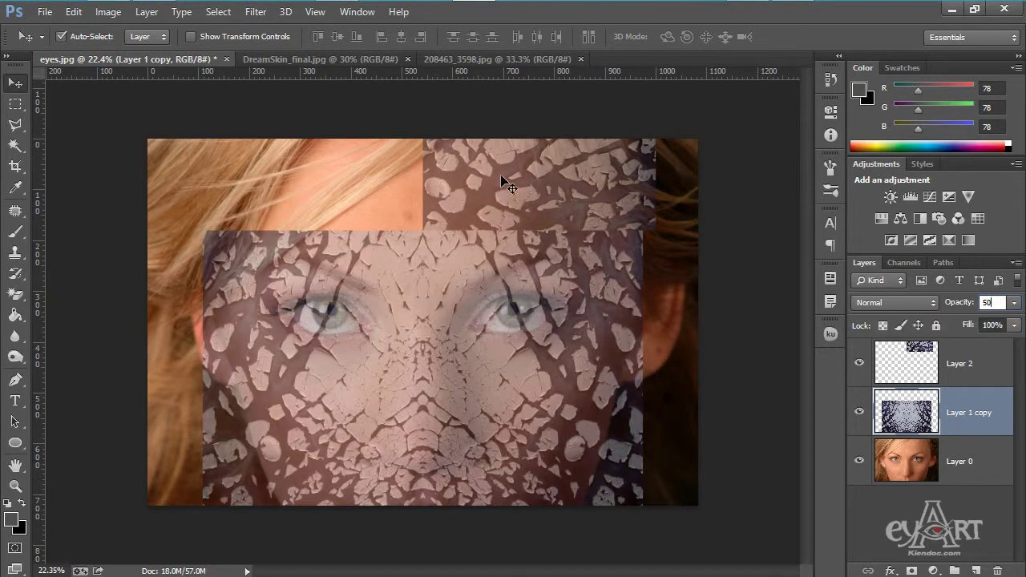
Lower Layer 2 to overlap the face texture's upper edge, and flip a duplicate horizontally about its left edge, with the reference point at X 1464 px.
drag(525, 178, 514, 219)
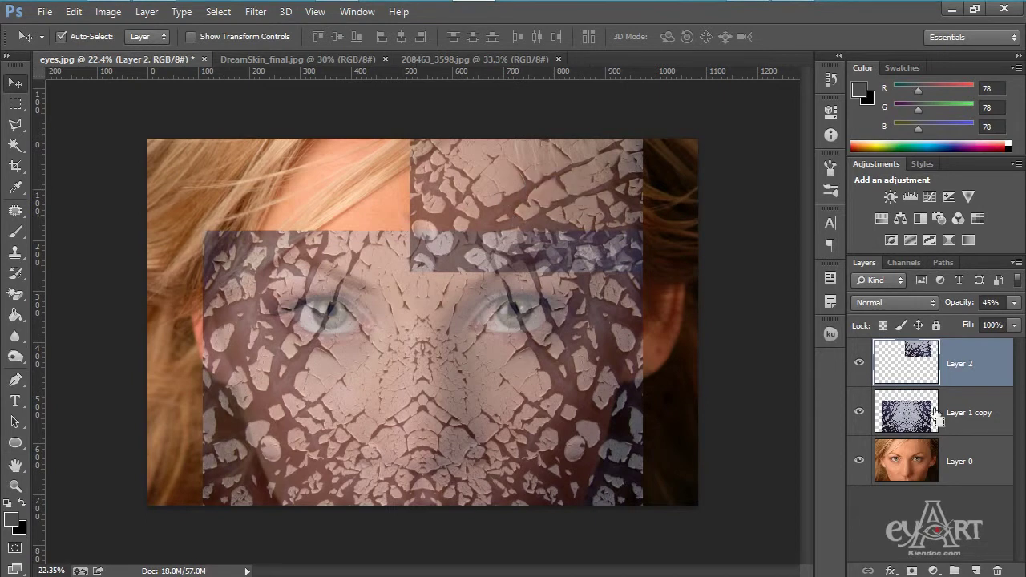
key(ctrl+j)
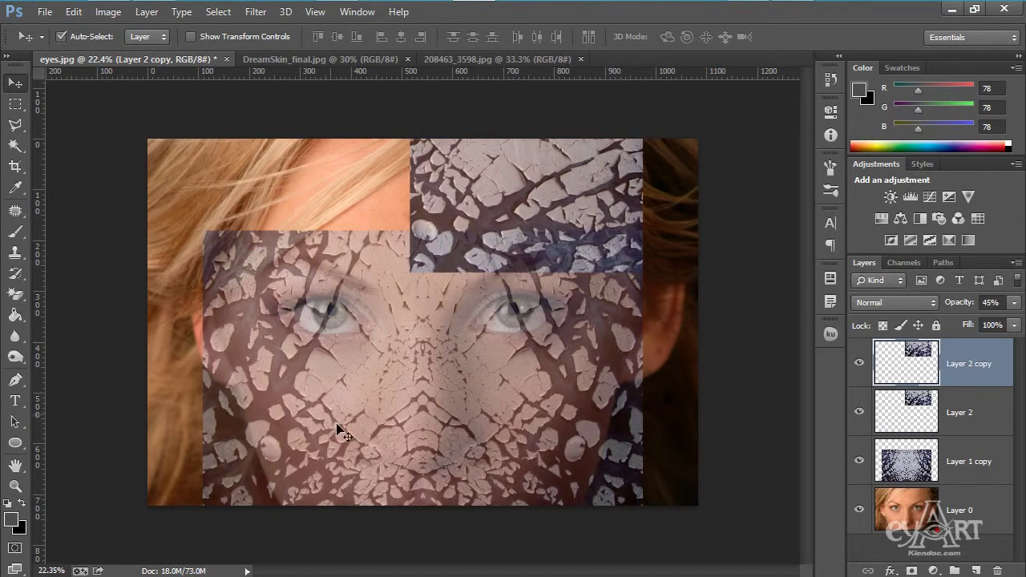
key(ctrl+t)
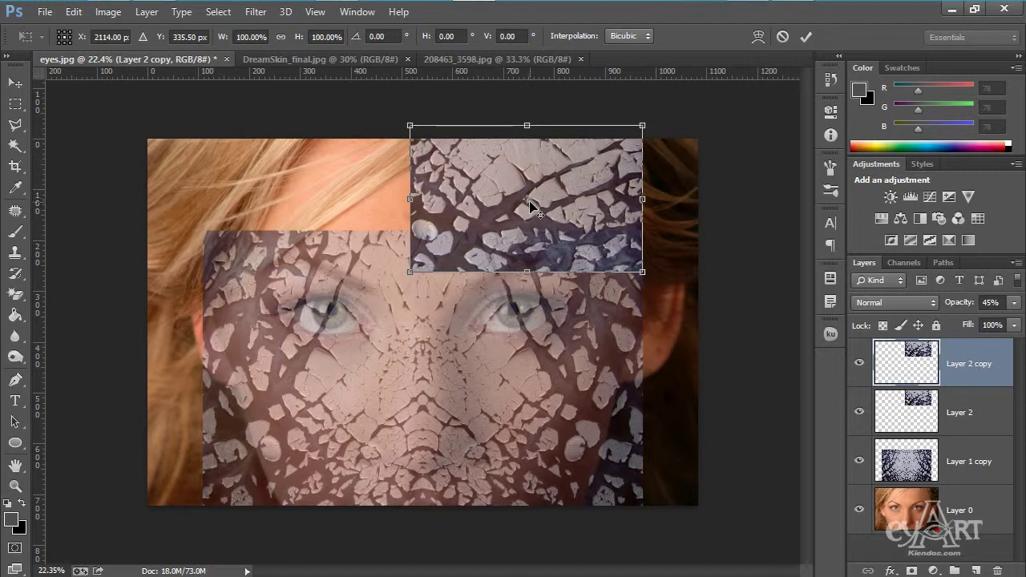
drag(529, 200, 411, 202)
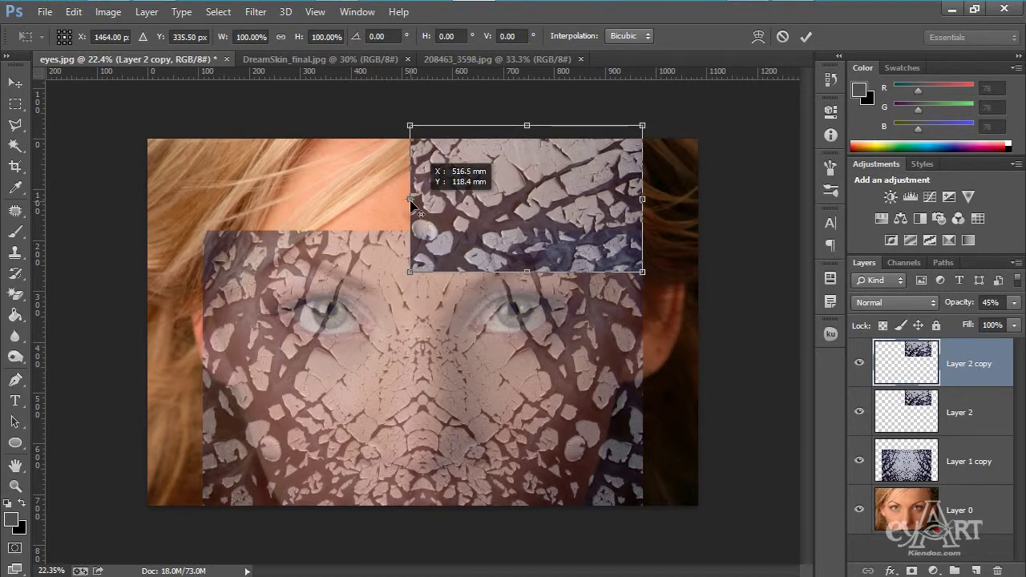
right_click(520, 202)
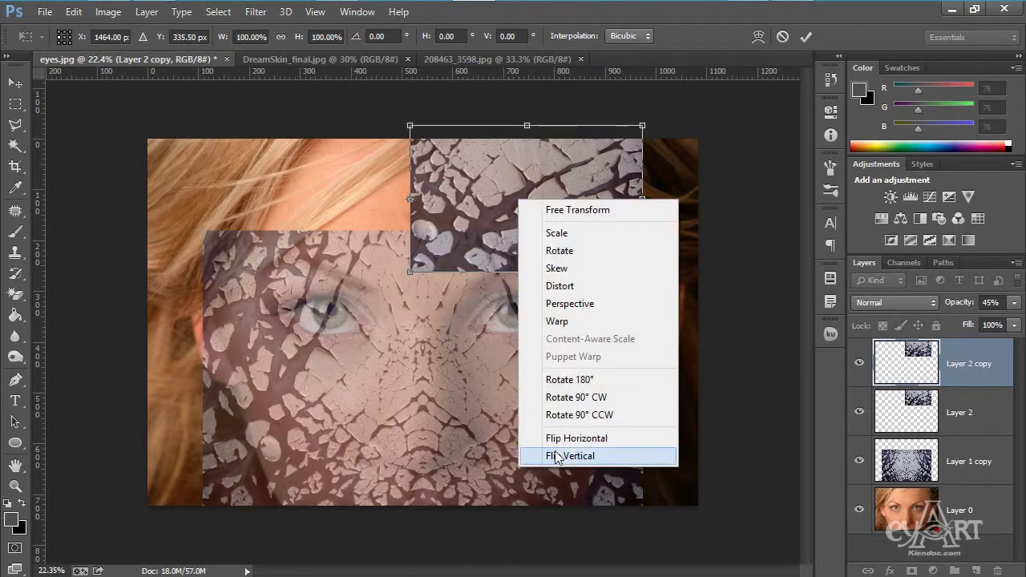
click(584, 443)
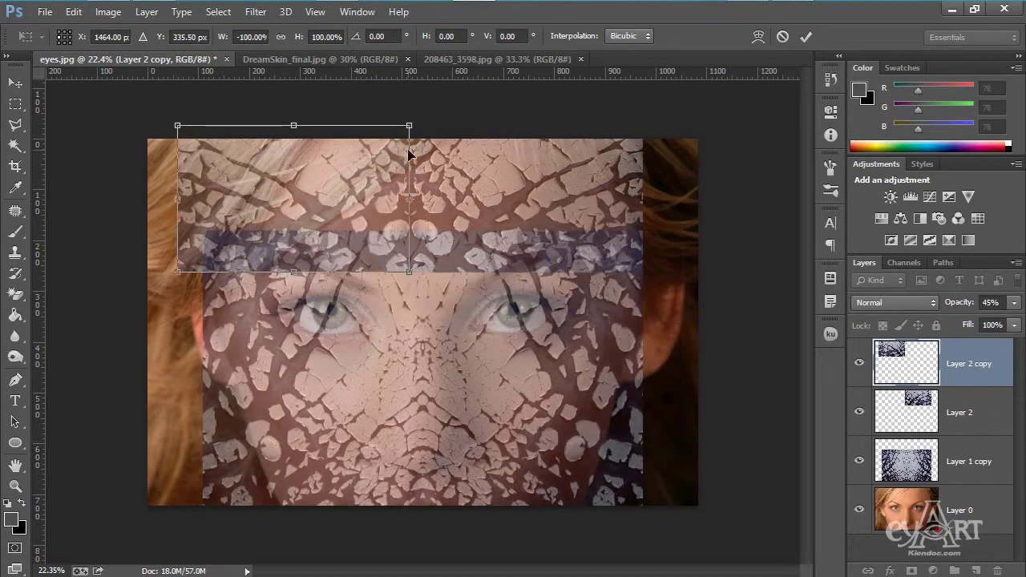
key(Return)
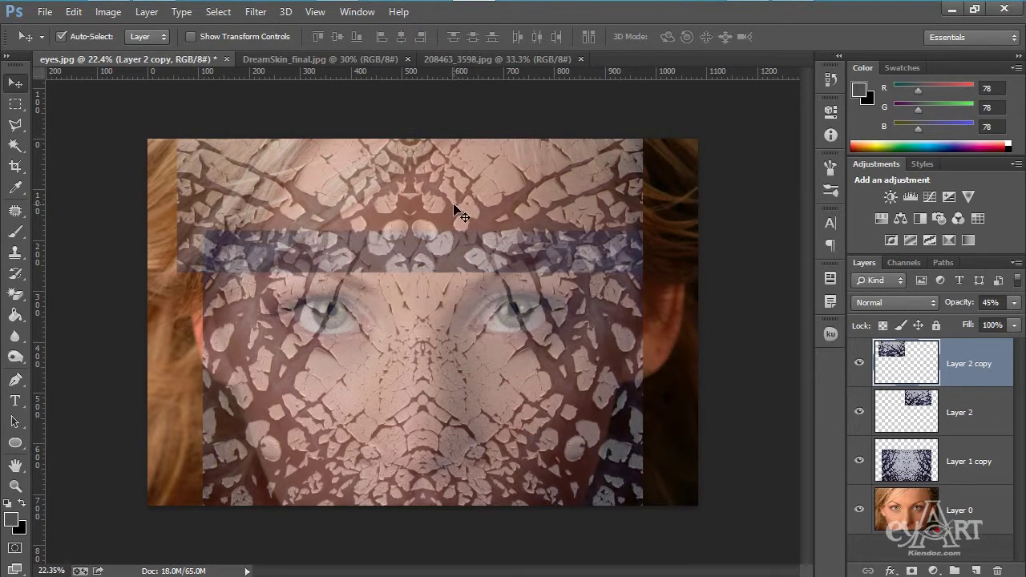
Show the guides and shift both forehead texture halves to the right so they meet at the centre guide.
key(ctrl+semicolon)
mouse_move(456, 212)
mouse_down()
mouse_move(477, 206)
mouse_move(469, 204)
mouse_up()
drag(367, 201, 382, 196)
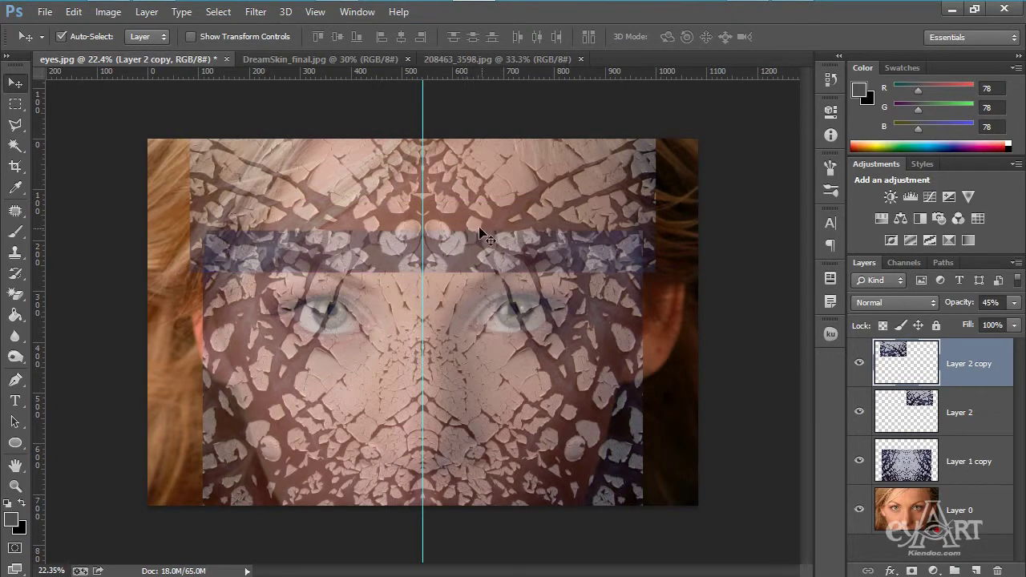
Set the opacity of both forehead texture halves, Layer 2 and Layer 2 copy, to 100%.
click(534, 189)
click(1015, 305)
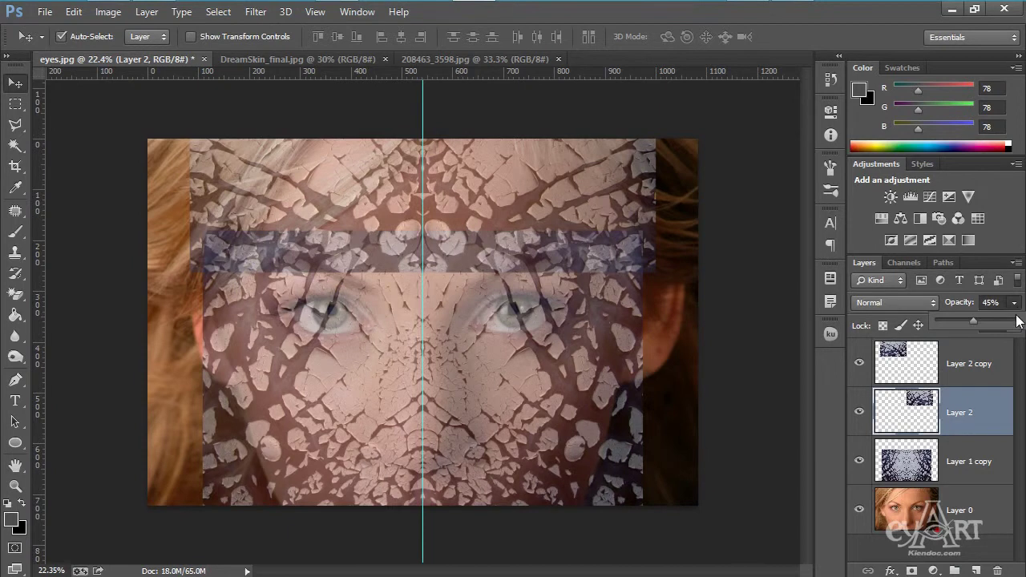
click(374, 222)
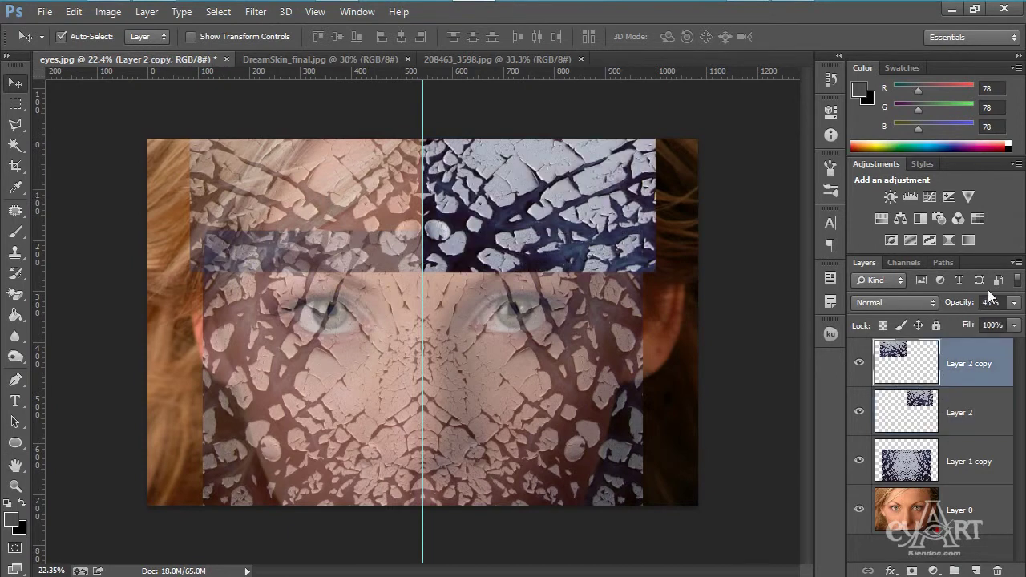
click(1015, 303)
drag(972, 320, 1015, 322)
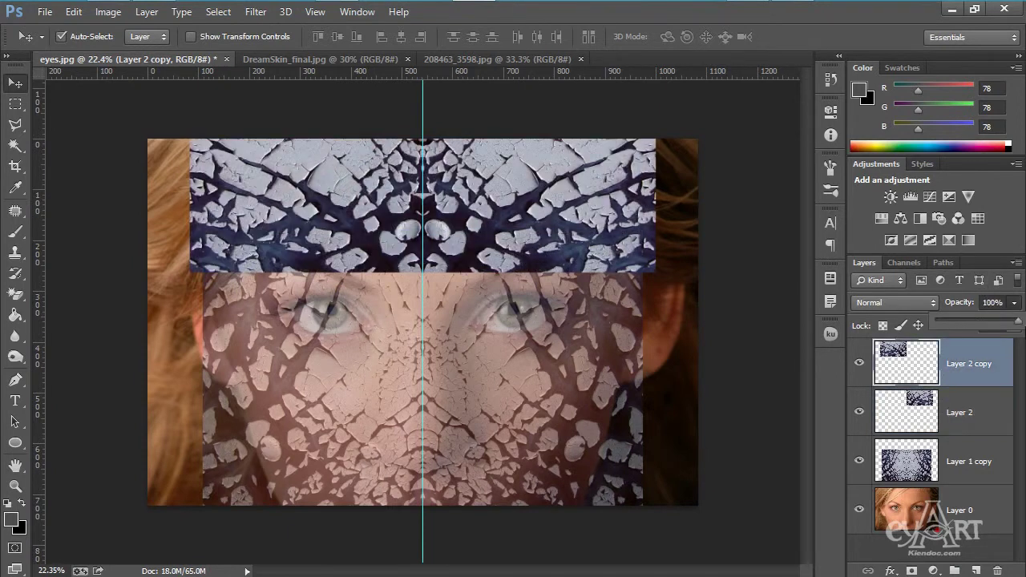
Merge Layer 2 copy with Layer 2 and set the merged forehead layer's opacity to 50%.
shift+click(967, 411)
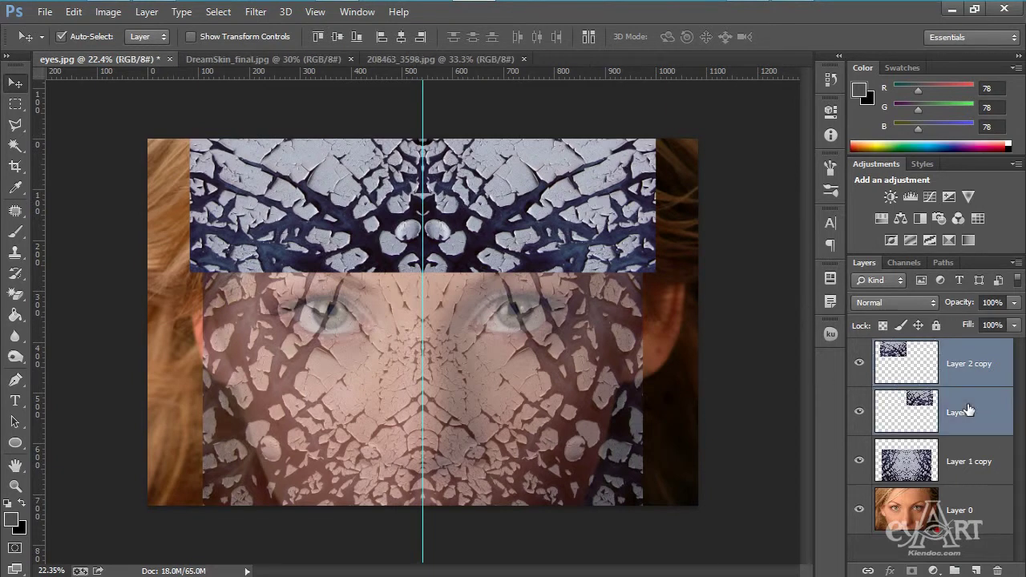
key(ctrl+e)
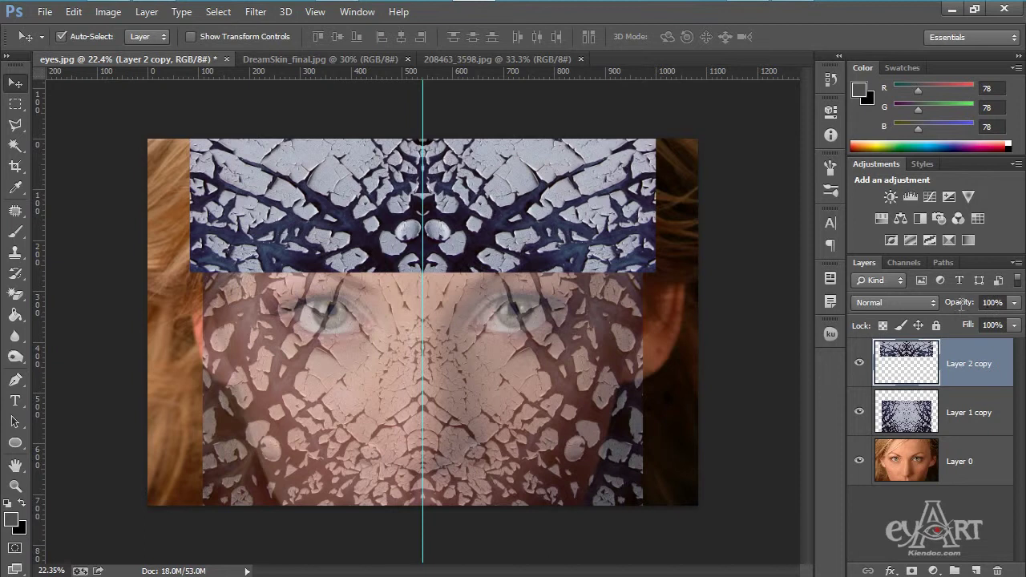
key(5)
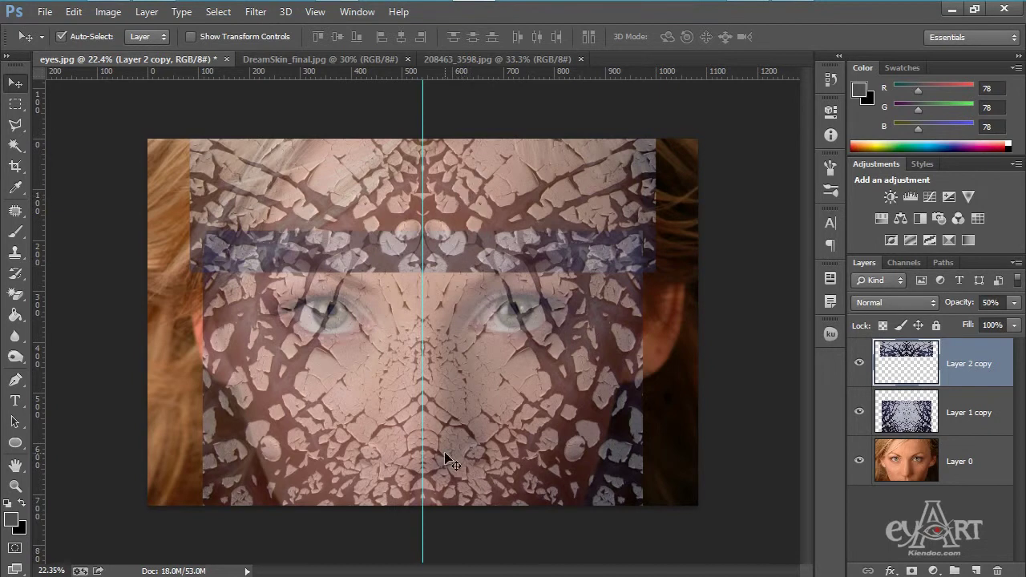
Delete the strip of Layer 1 copy that overlaps the forehead texture, using a rectangular selection ending at the forehead layer's lower edge.
click(499, 382)
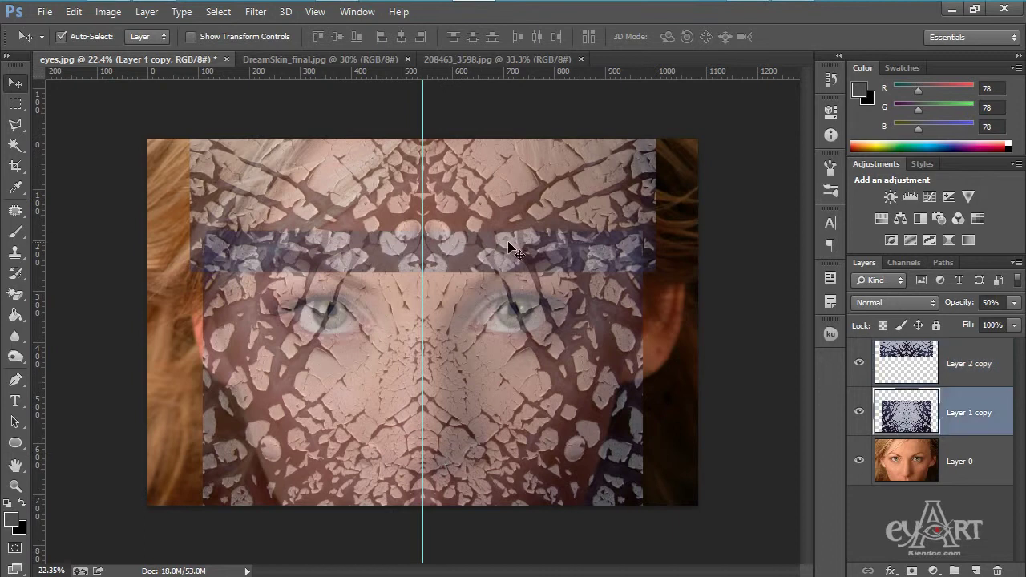
click(970, 358)
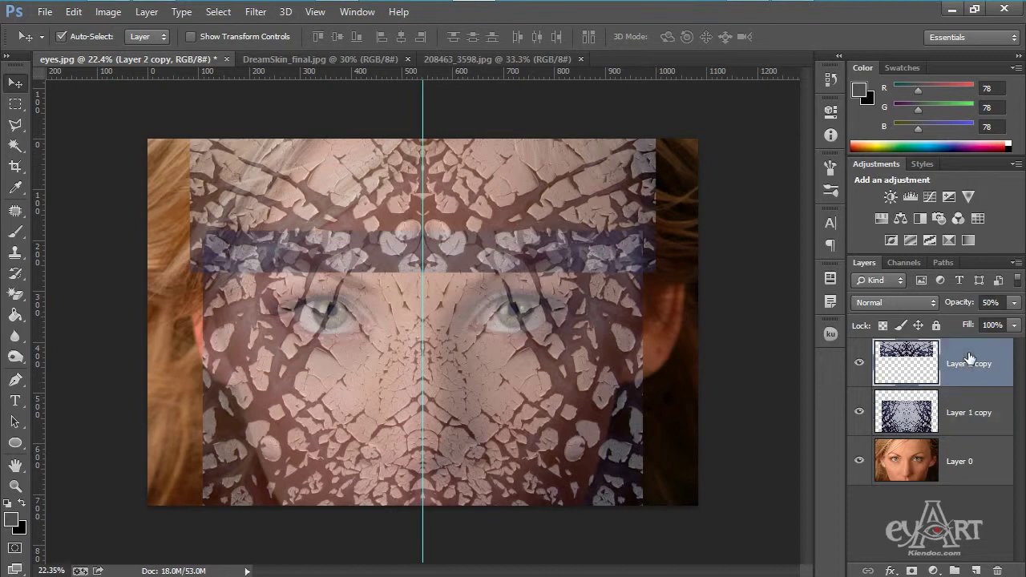
click(972, 416)
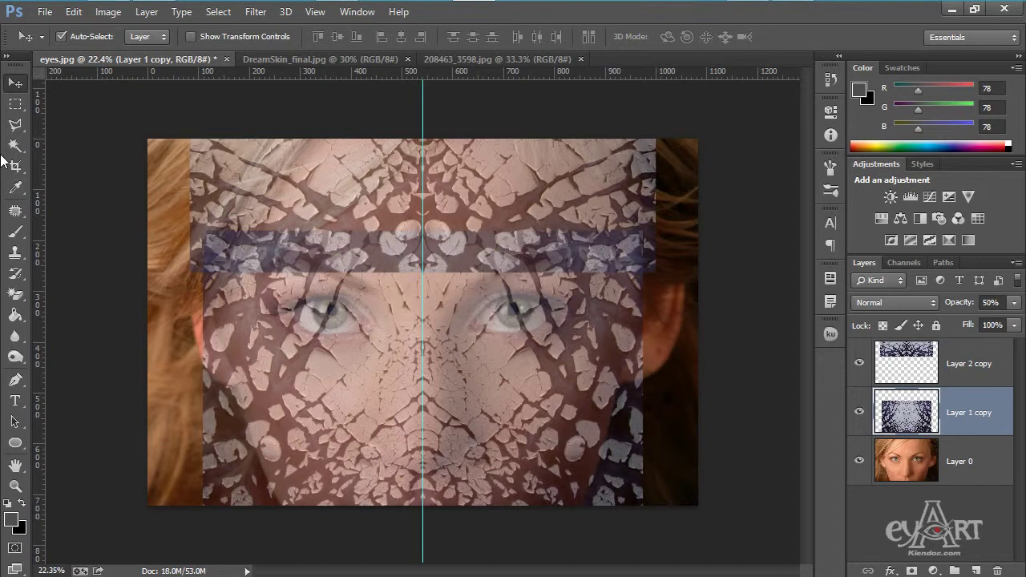
click(16, 103)
drag(179, 216, 659, 272)
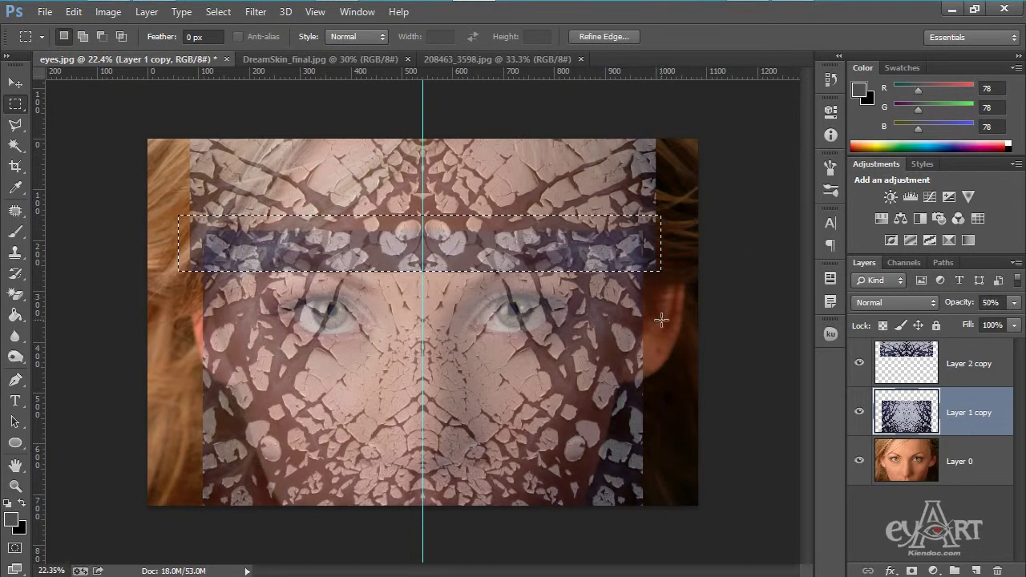
key(Delete)
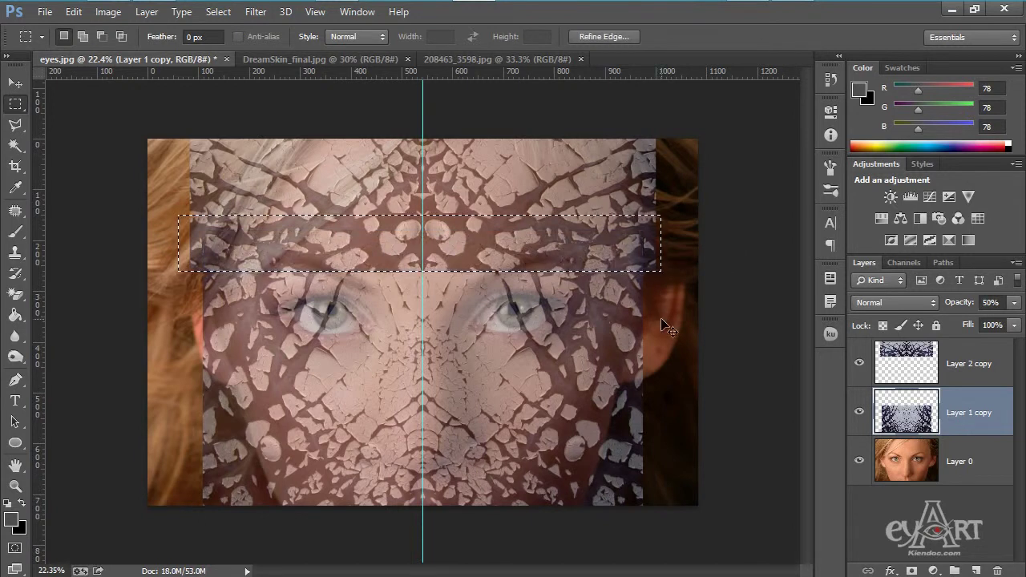
Clear the selection and set the opacity of Layer 1 copy and Layer 2 copy to 100%.
key(ctrl+d)
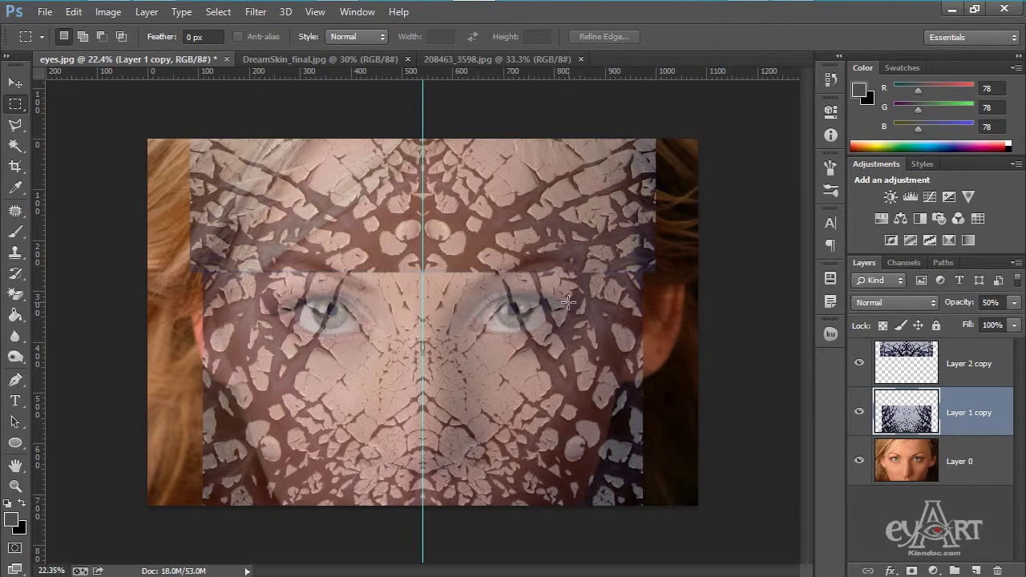
key(v)
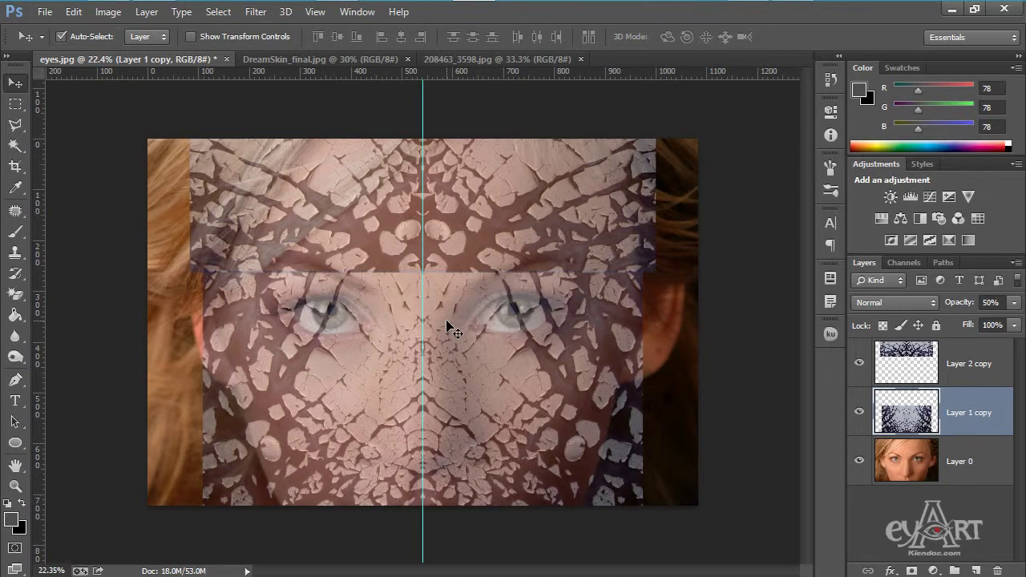
key(0)
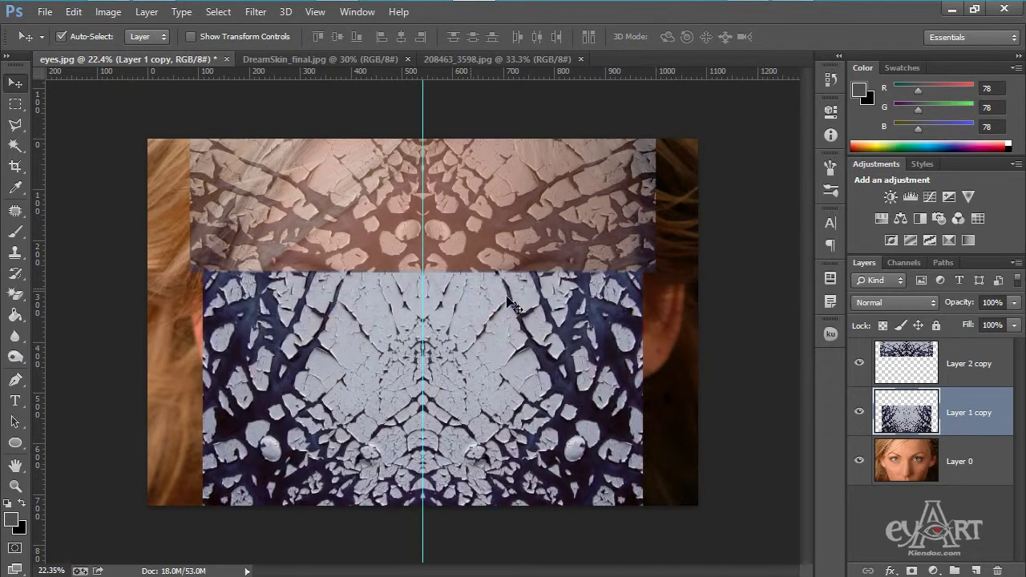
click(487, 204)
key(0)
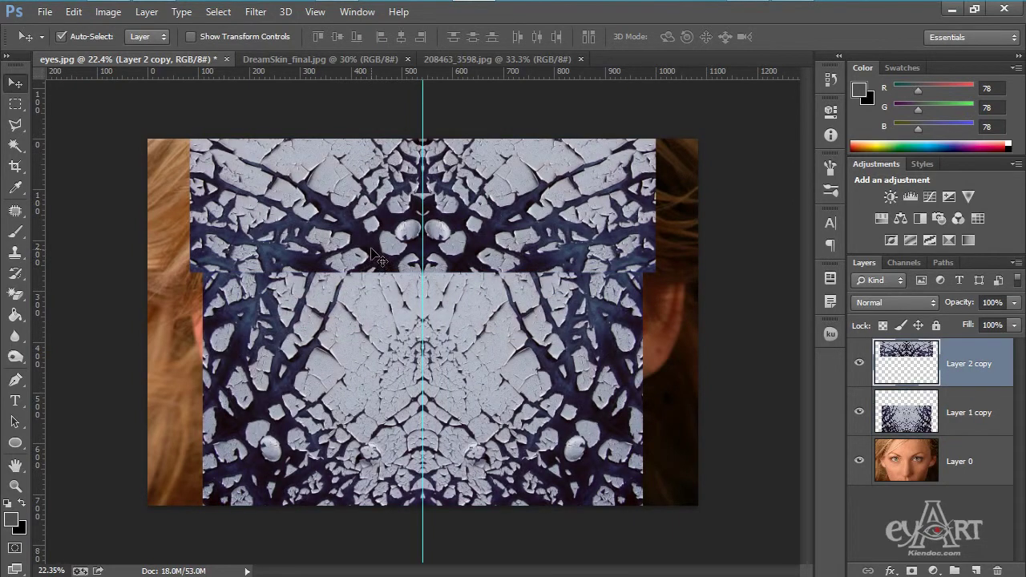
Merge the forehead texture Layer 2 copy with the face texture Layer 1 copy into a single layer.
scroll(379, 254, up, 2)
mouse_move(484, 250)
mouse_down()
mouse_move(482, 233)
mouse_move(484, 246)
mouse_up()
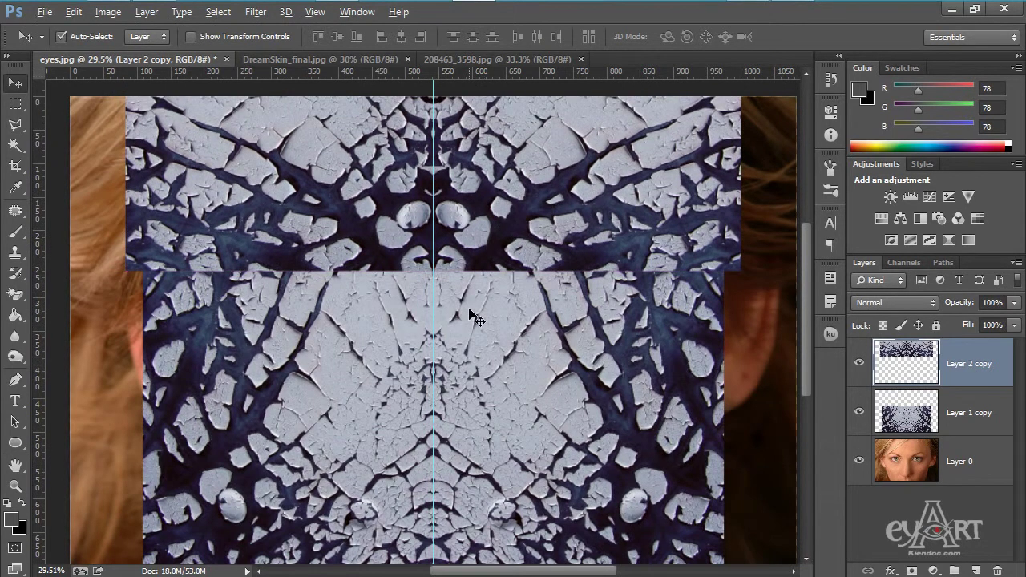
scroll(471, 311, down, 2)
scroll(463, 308, up, 5)
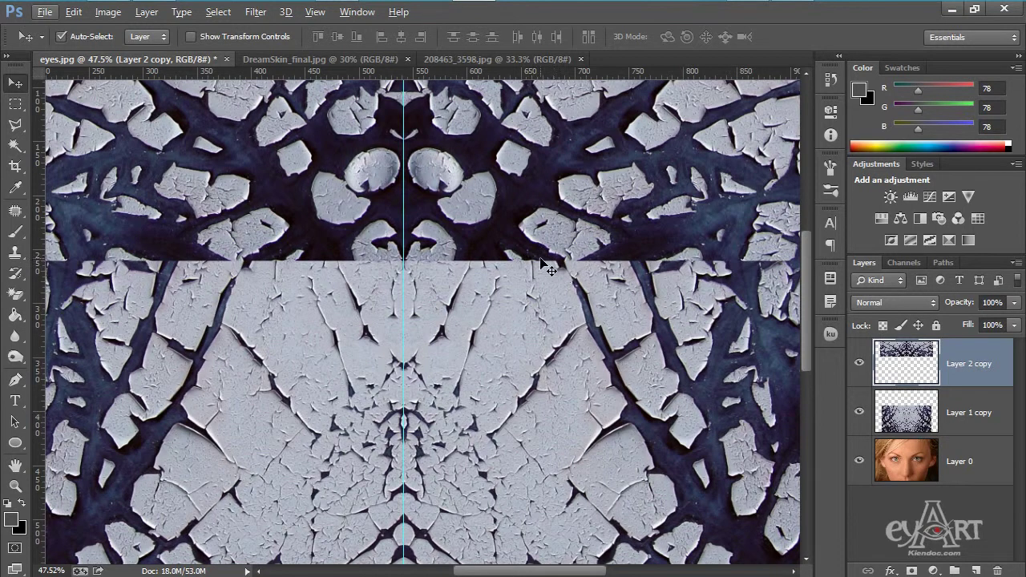
scroll(473, 278, down, 1)
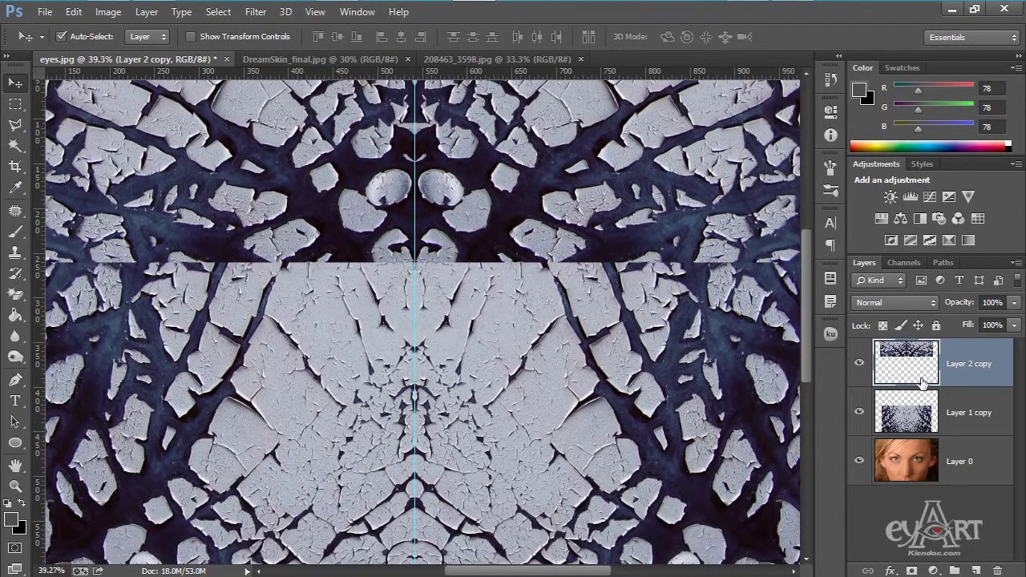
shift+click(964, 416)
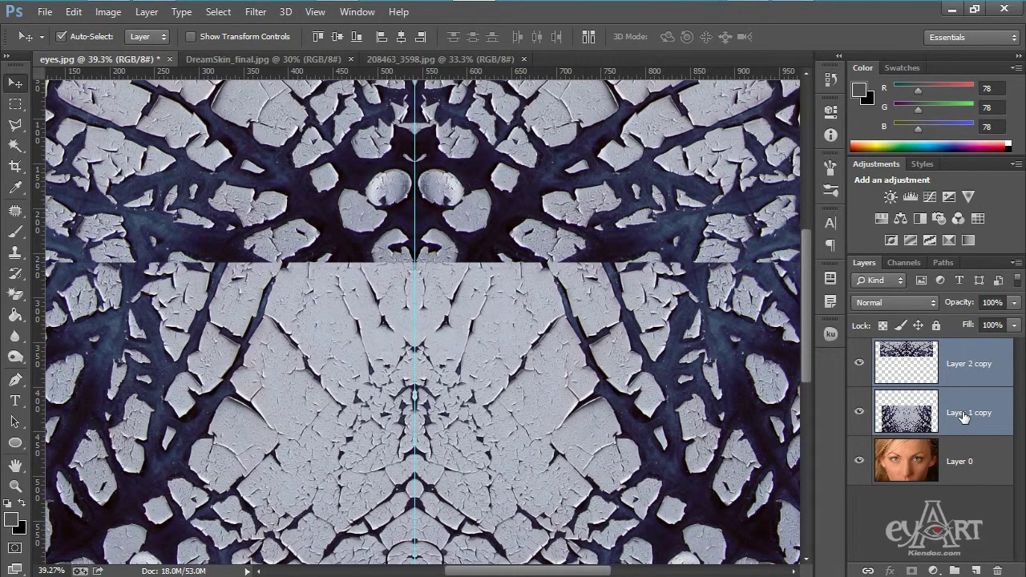
key(ctrl+e)
scroll(445, 303, down, 1)
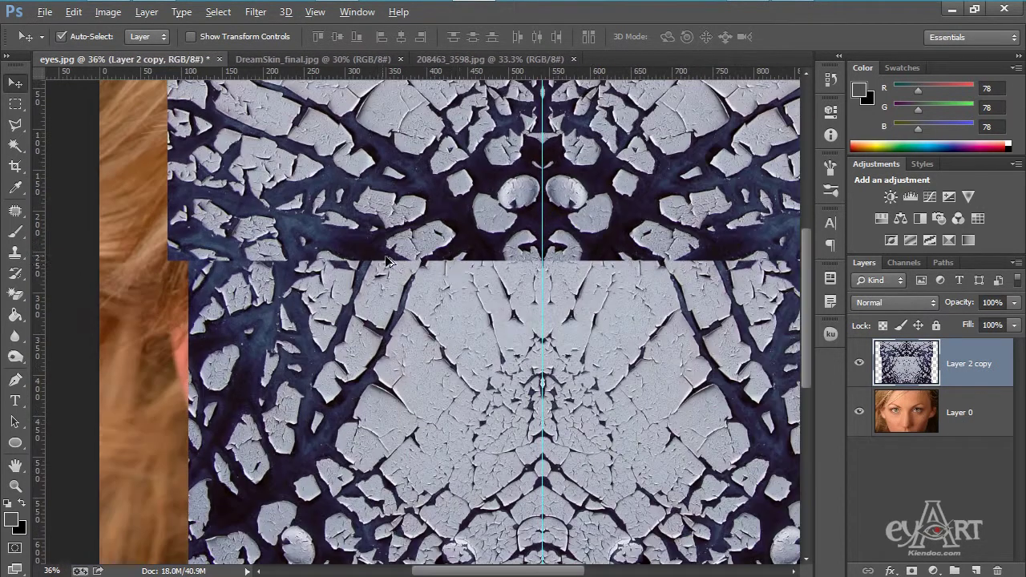
Switch to the Spot Healing Brush in Content-Aware mode with a brush size of 50 px.
scroll(360, 257, up, 2)
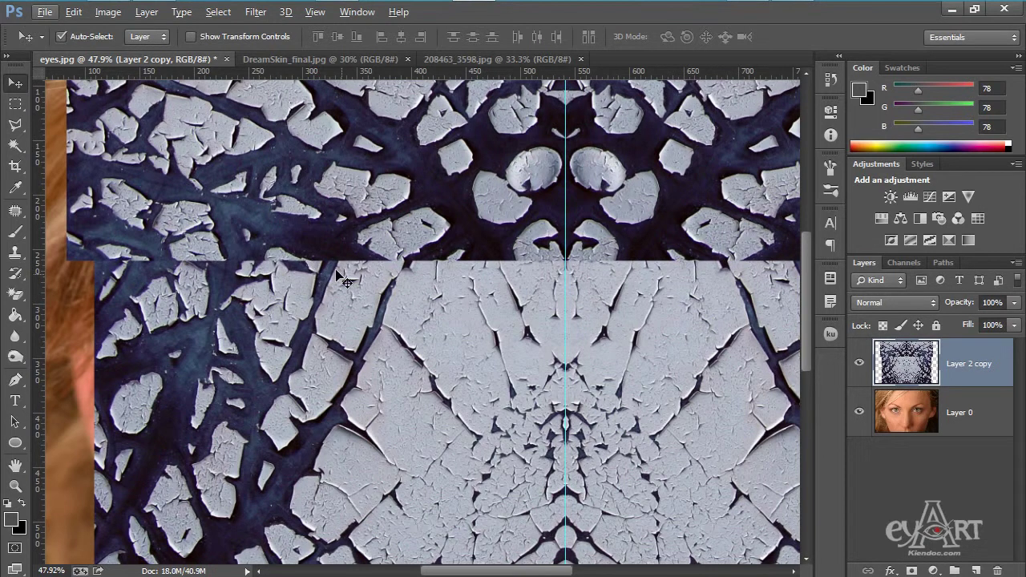
click(16, 213)
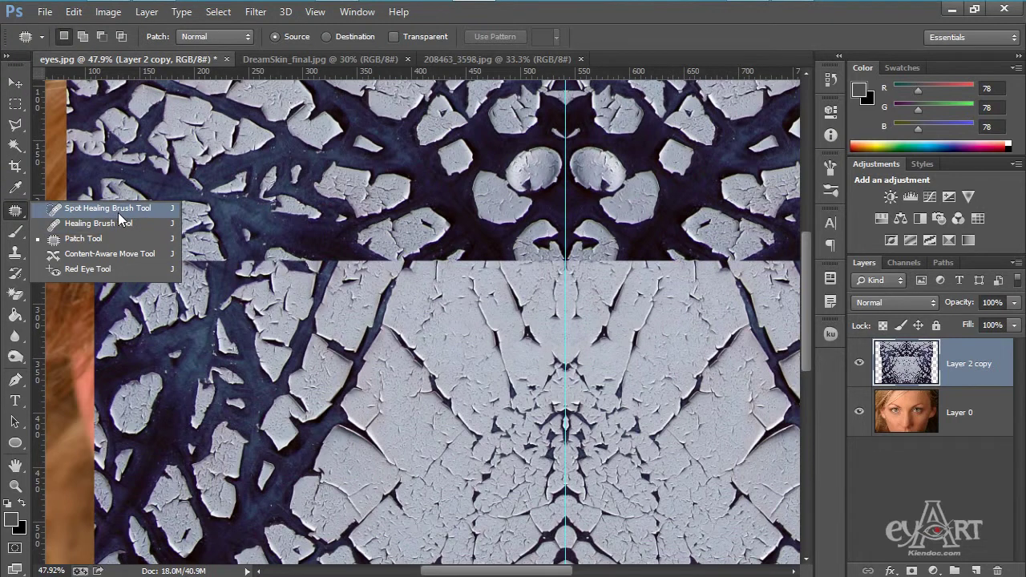
click(121, 211)
right_click(17, 213)
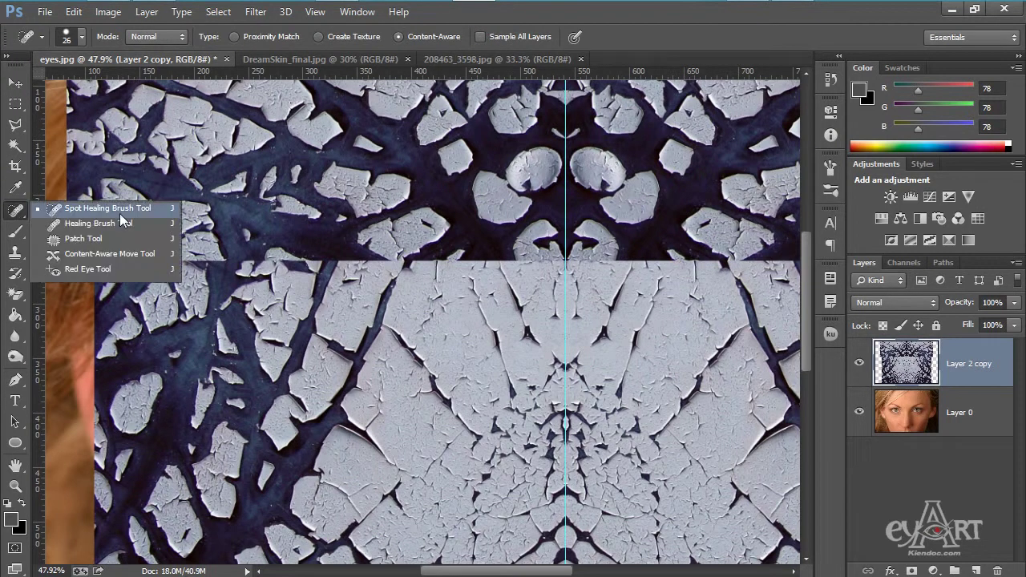
click(119, 210)
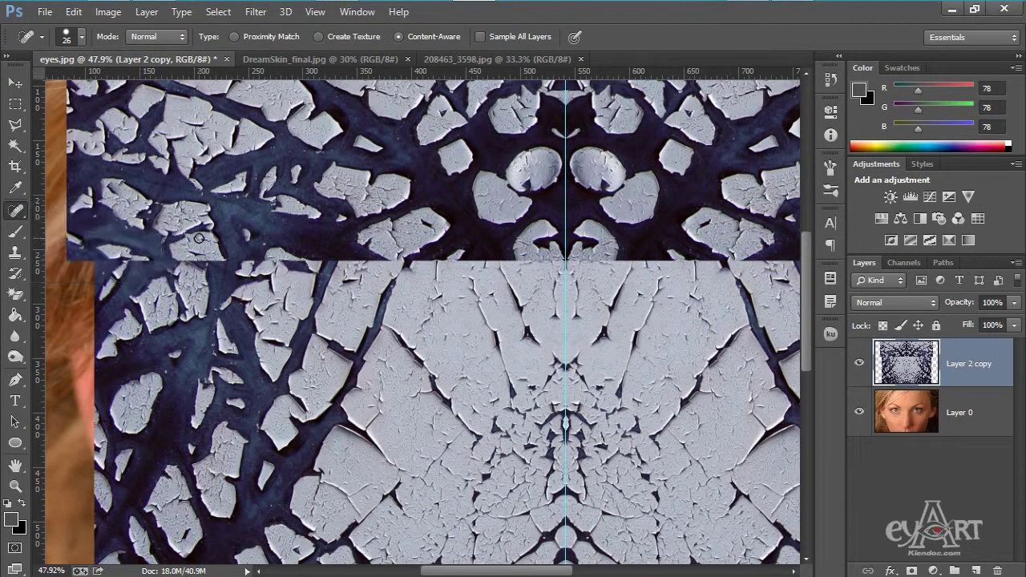
right_click(291, 252)
drag(330, 286, 346, 285)
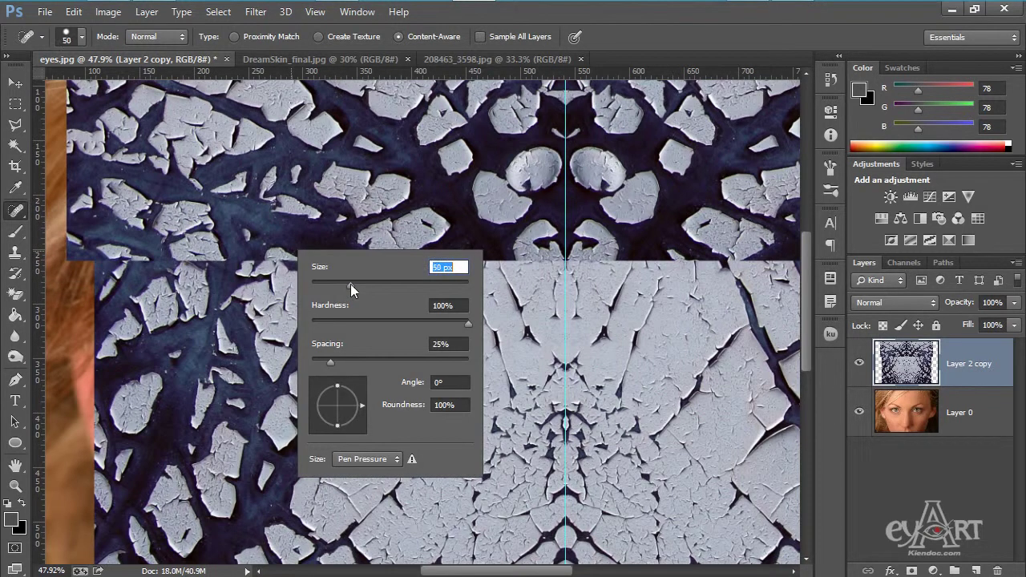
key(Return)
Set the healing brush size to 41 px and heal the left end of the horizontal seam between the forehead and face textures.
scroll(167, 264, up, 2)
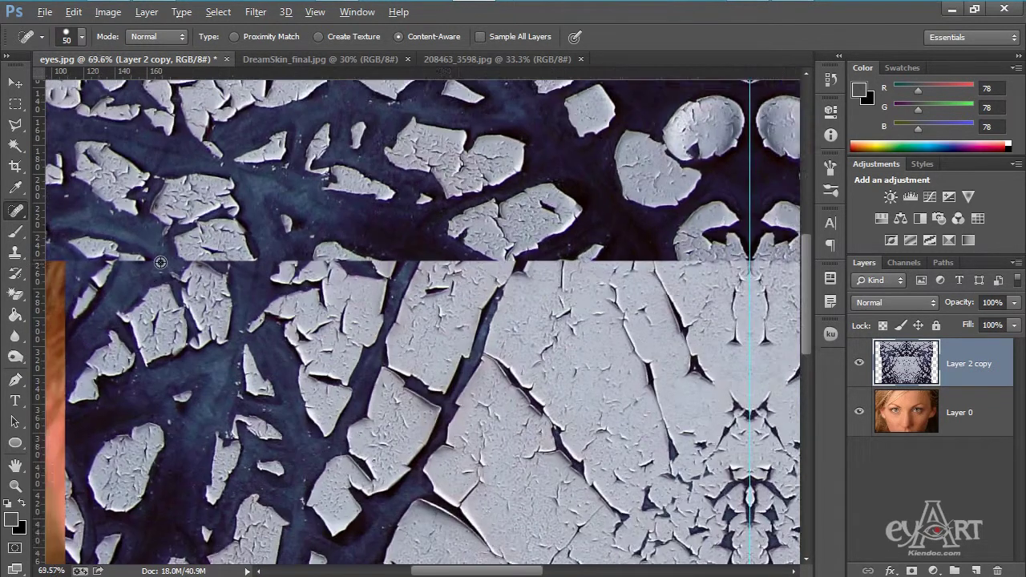
drag(176, 265, 333, 252)
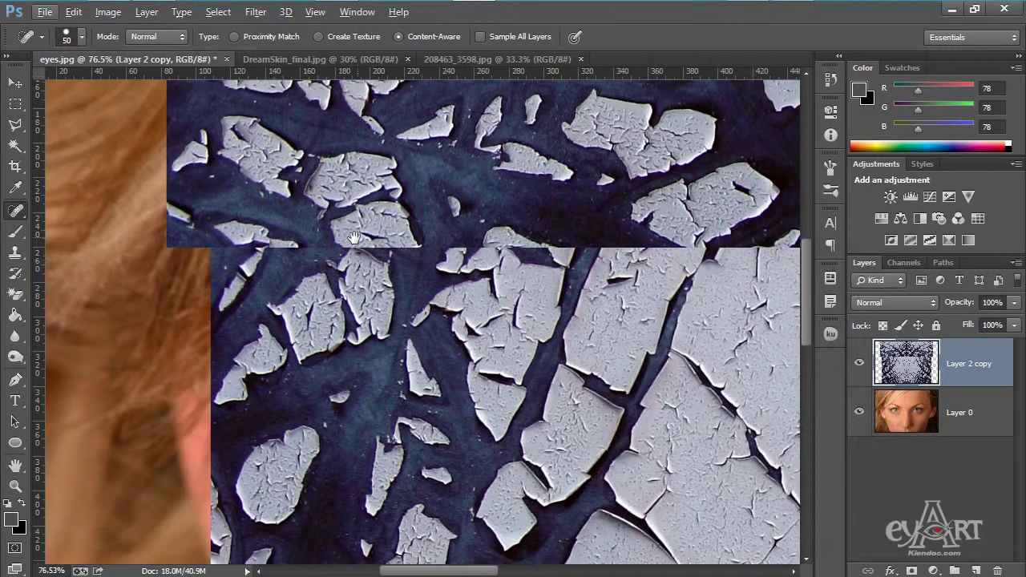
right_click(294, 254)
drag(337, 287, 340, 289)
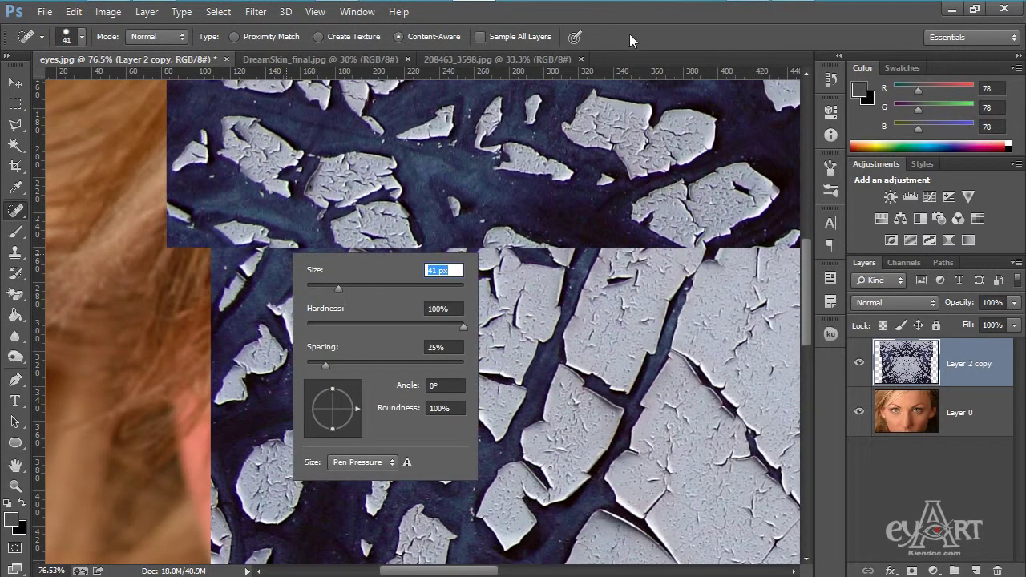
key(Return)
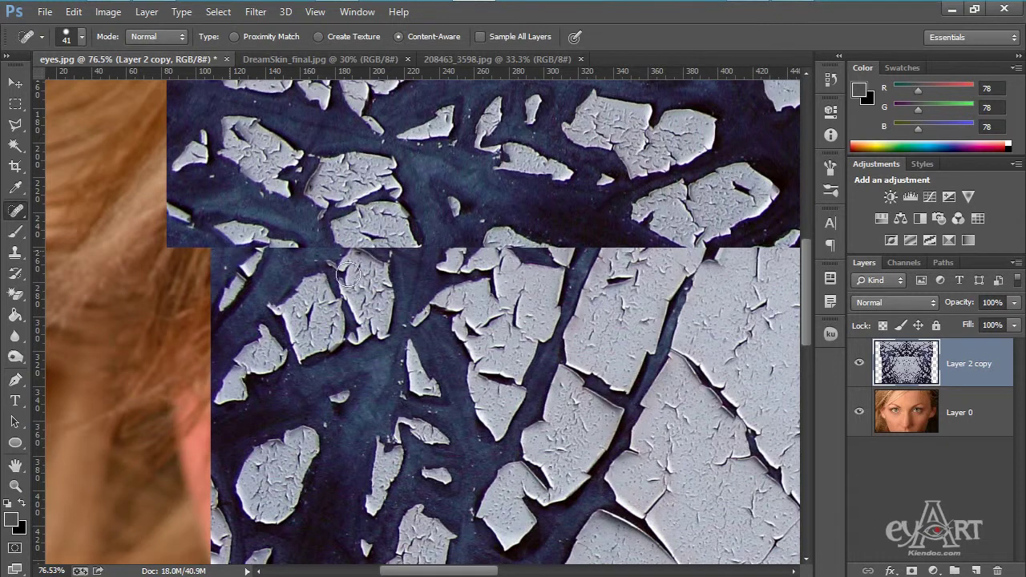
scroll(307, 281, down, 2)
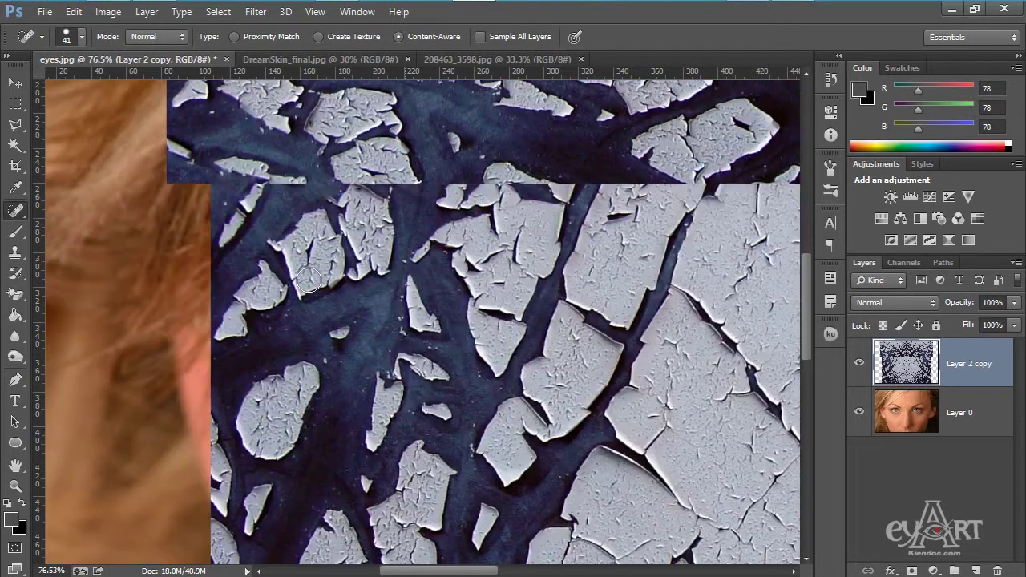
mouse_move(273, 181)
mouse_down()
mouse_move(299, 182)
mouse_move(267, 175)
mouse_up()
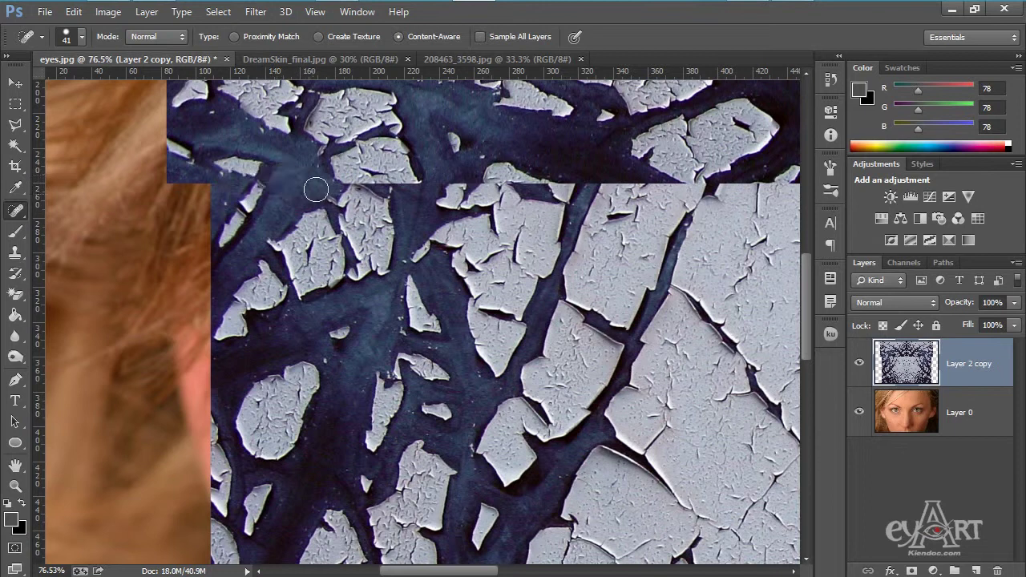
mouse_move(370, 182)
mouse_down()
mouse_move(184, 204)
mouse_move(268, 205)
mouse_up()
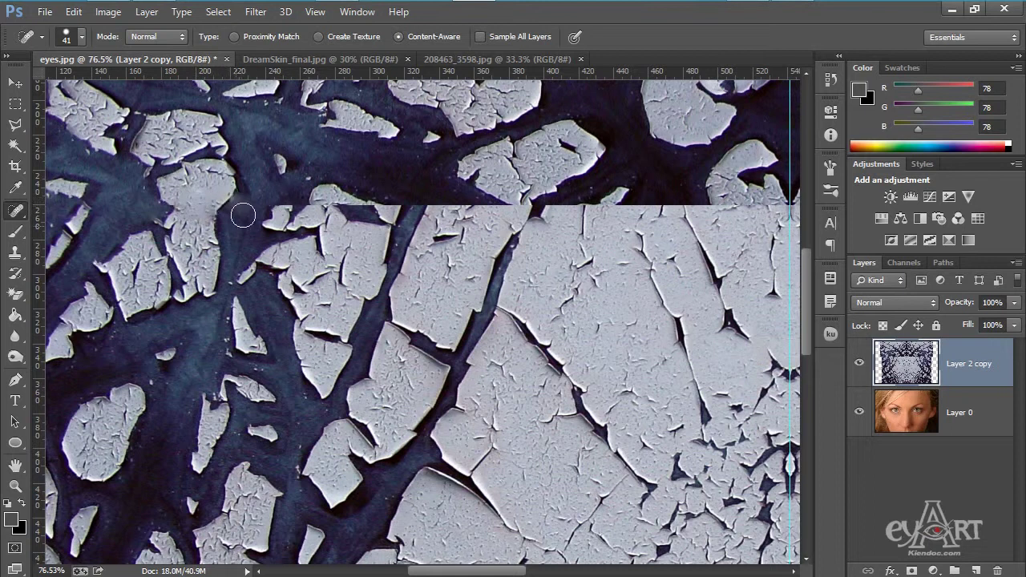
Continue healing the horizontal texture seam from its left part through the middle and past the centre guide.
scroll(322, 208, right, 3)
mouse_move(183, 208)
mouse_down()
mouse_move(265, 218)
mouse_move(380, 200)
mouse_move(343, 186)
mouse_up()
mouse_move(337, 210)
mouse_down()
mouse_move(234, 201)
mouse_move(328, 206)
mouse_move(304, 192)
mouse_move(401, 186)
mouse_move(378, 211)
mouse_move(397, 189)
mouse_move(184, 207)
mouse_move(332, 211)
mouse_up()
drag(398, 244, 263, 259)
mouse_move(201, 216)
mouse_down()
mouse_move(298, 224)
mouse_move(239, 257)
mouse_up()
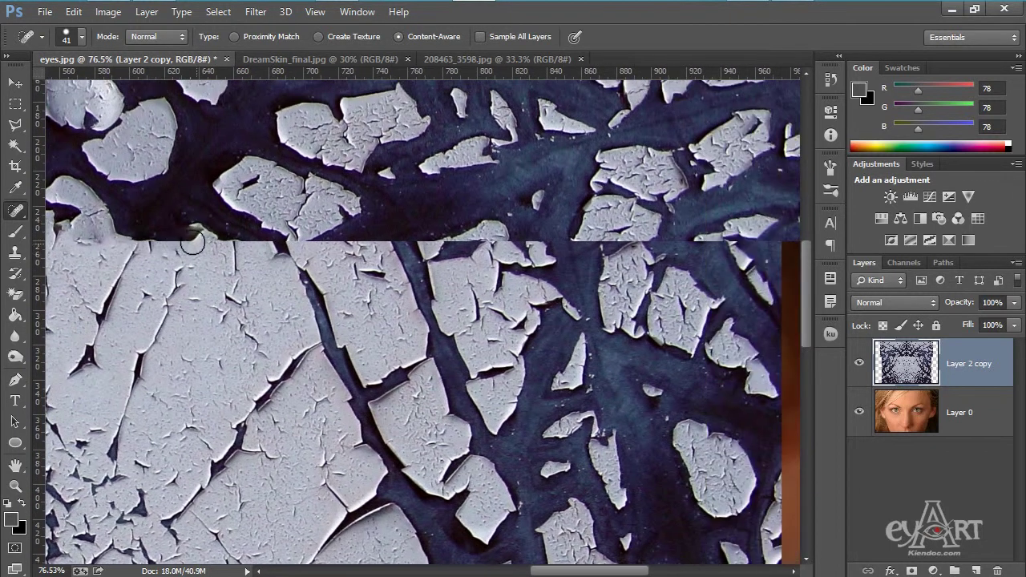
Heal the remaining right part of the horizontal seam out to the edge of the face texture.
scroll(234, 249, right, 5)
drag(344, 240, 381, 240)
mouse_move(378, 251)
mouse_down()
mouse_move(412, 248)
mouse_move(380, 239)
mouse_up()
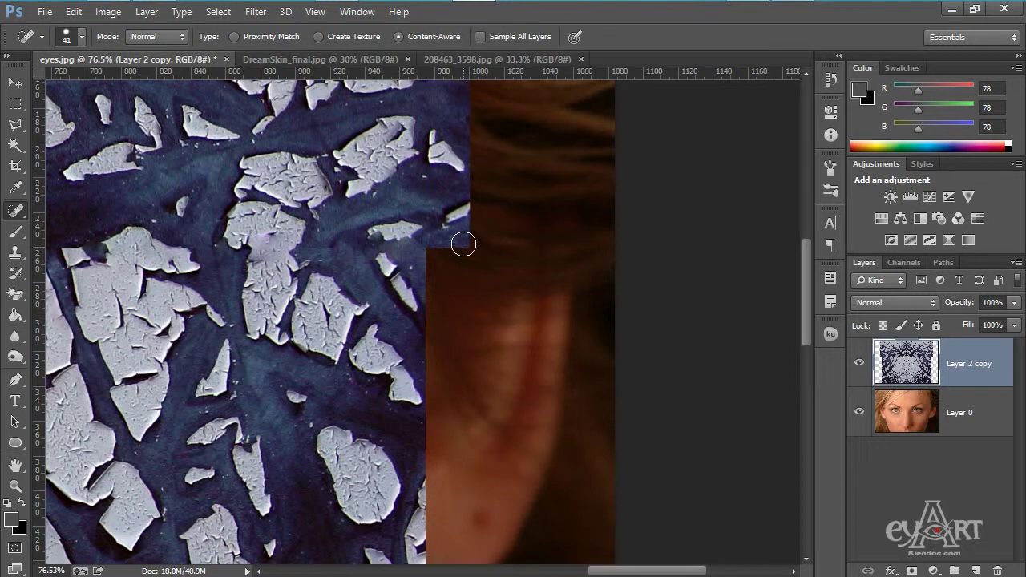
Delete the forehead texture overhanging the face texture on both sides using rectangular selections, then clear the selection.
scroll(474, 248, down, 5)
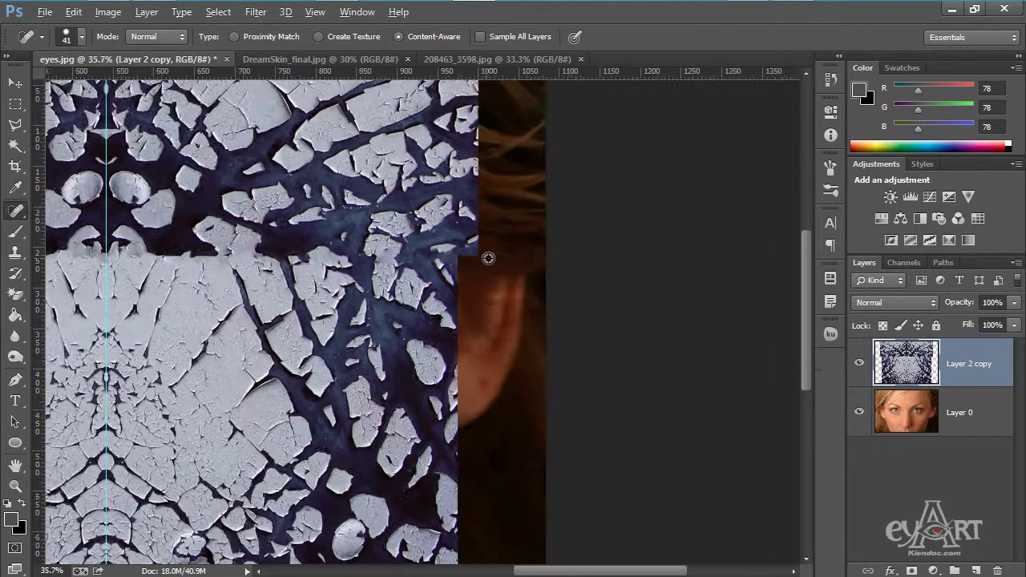
scroll(428, 257, up, 1)
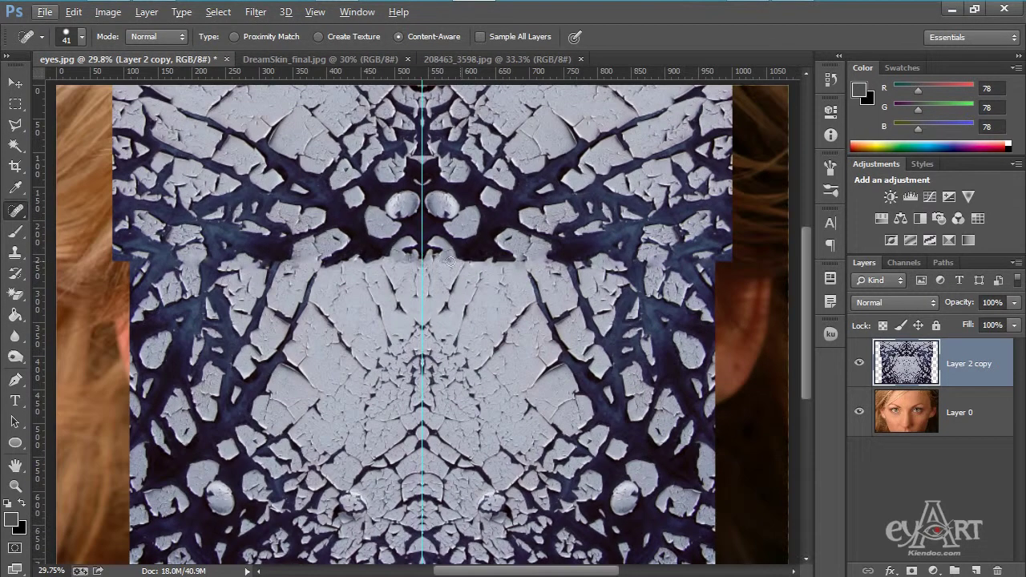
drag(497, 228, 498, 290)
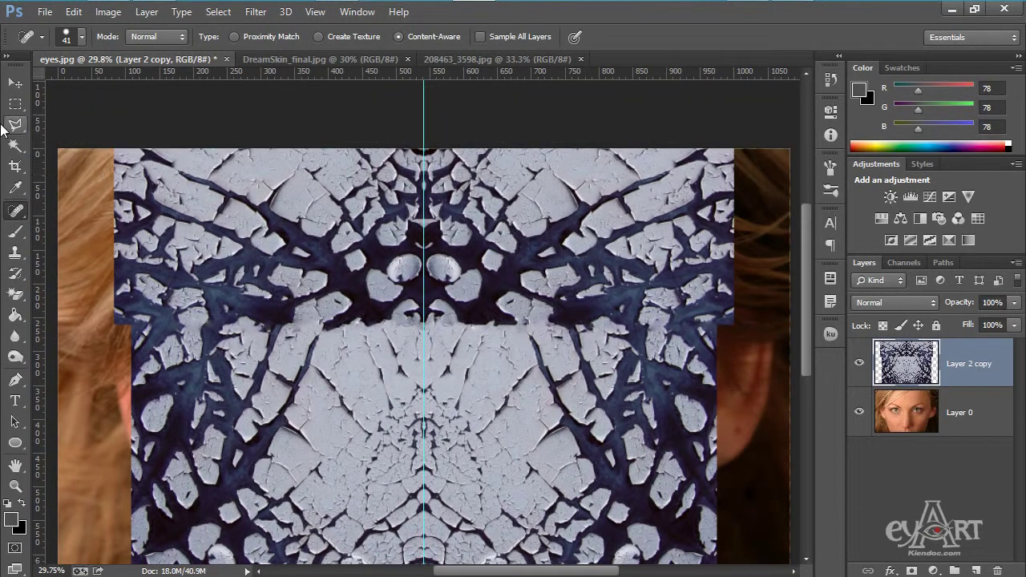
click(15, 104)
drag(83, 149, 132, 369)
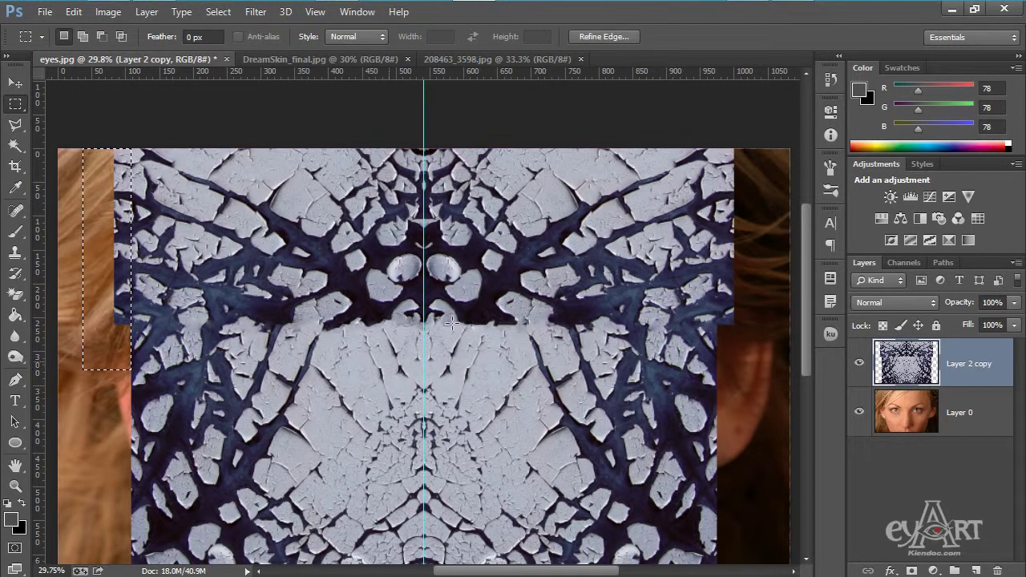
key(Delete)
drag(762, 136, 719, 373)
key(Delete)
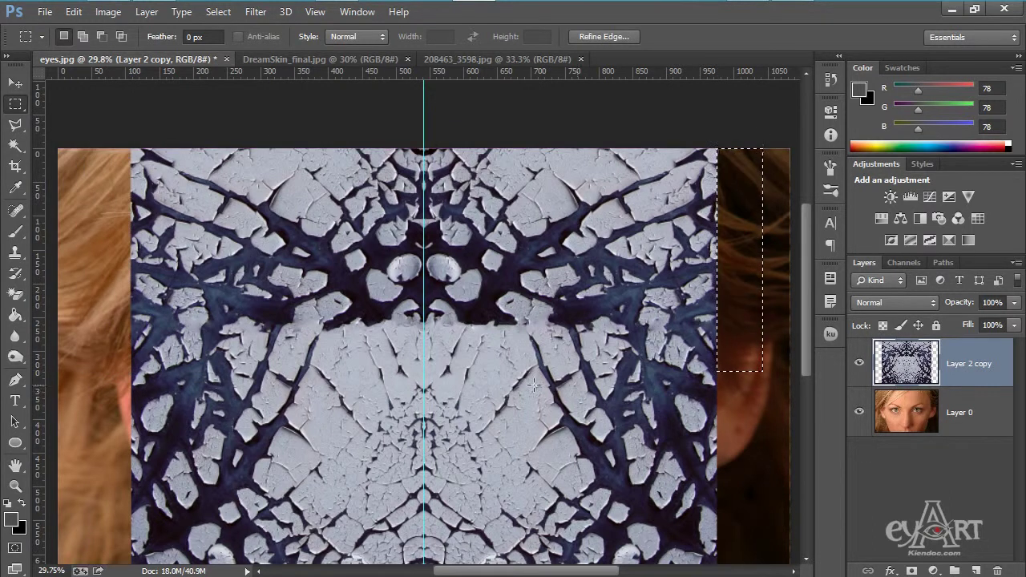
key(ctrl+d)
key(ctrl+minus)
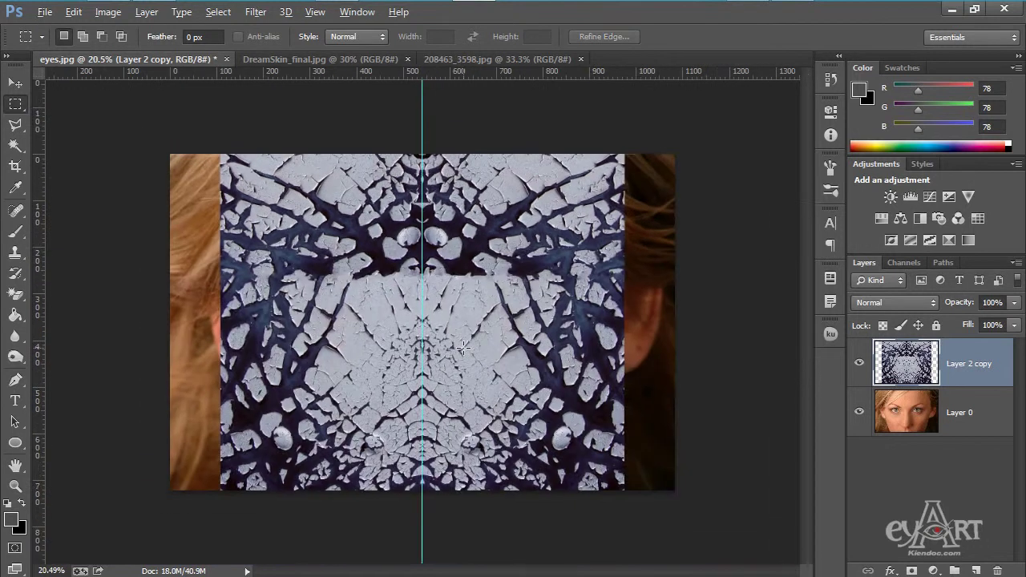
key(Return)
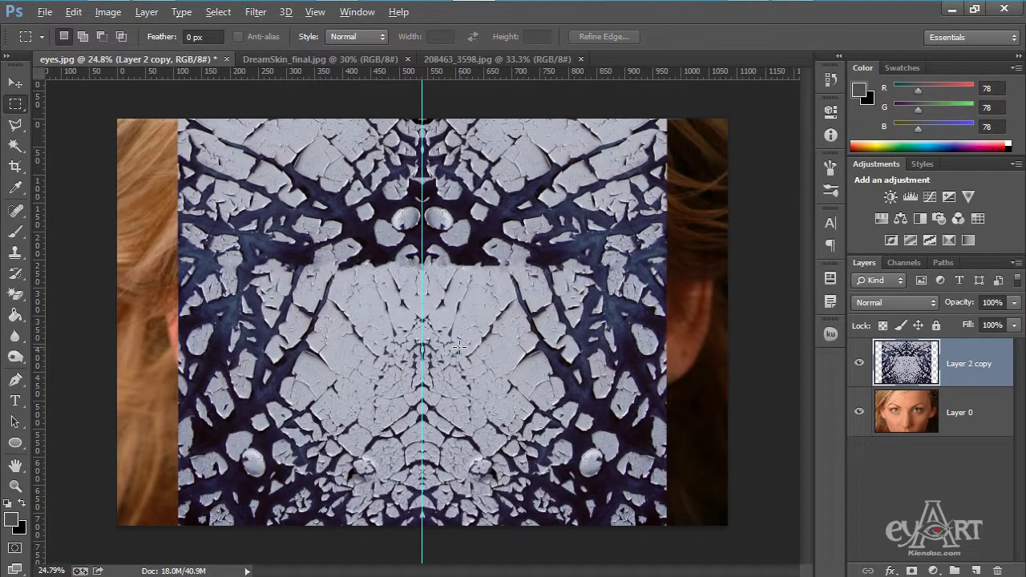
scroll(446, 297, up, 1)
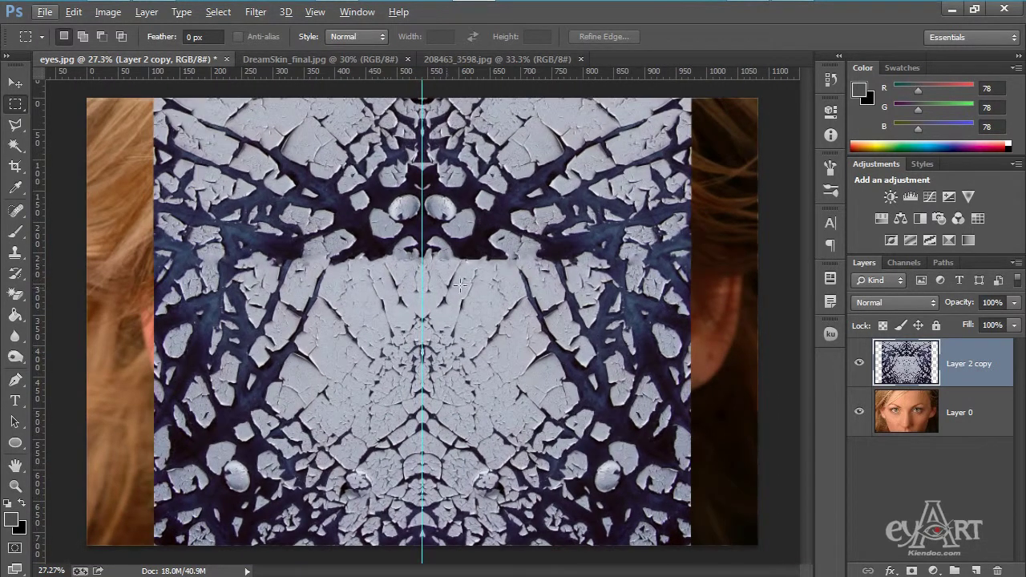